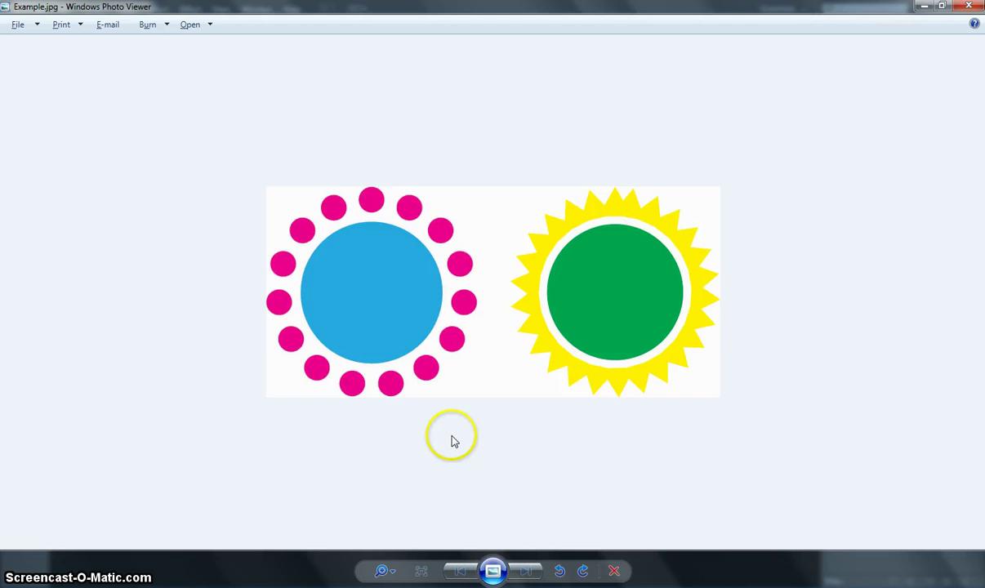
# Step: Create a landscape A4 Print document named 'Duplicating Shapes' with 3 mm bleed
pyautogui.hotkey('alt', 'Tab')
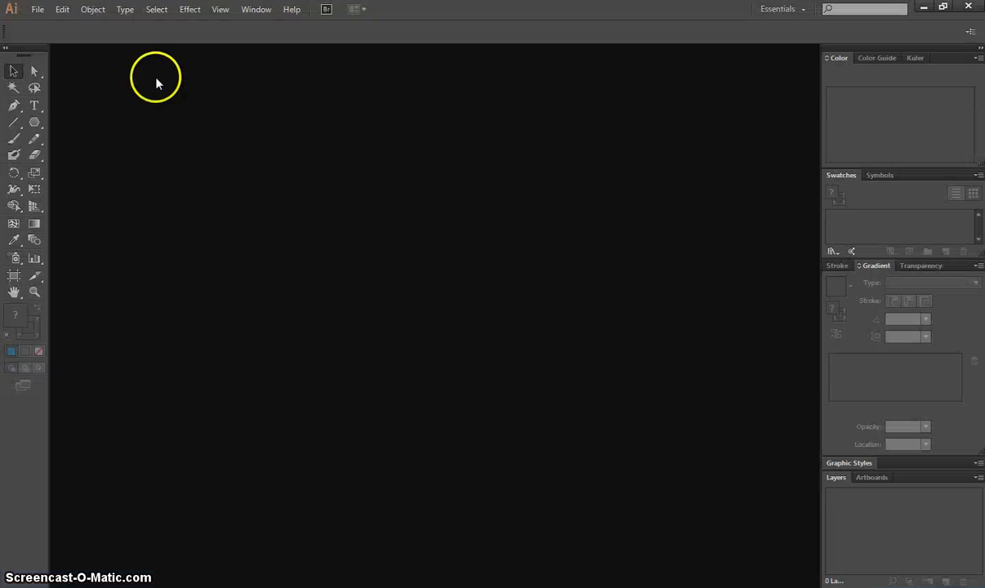
pyautogui.click(40, 13)
pyautogui.click(49, 22)
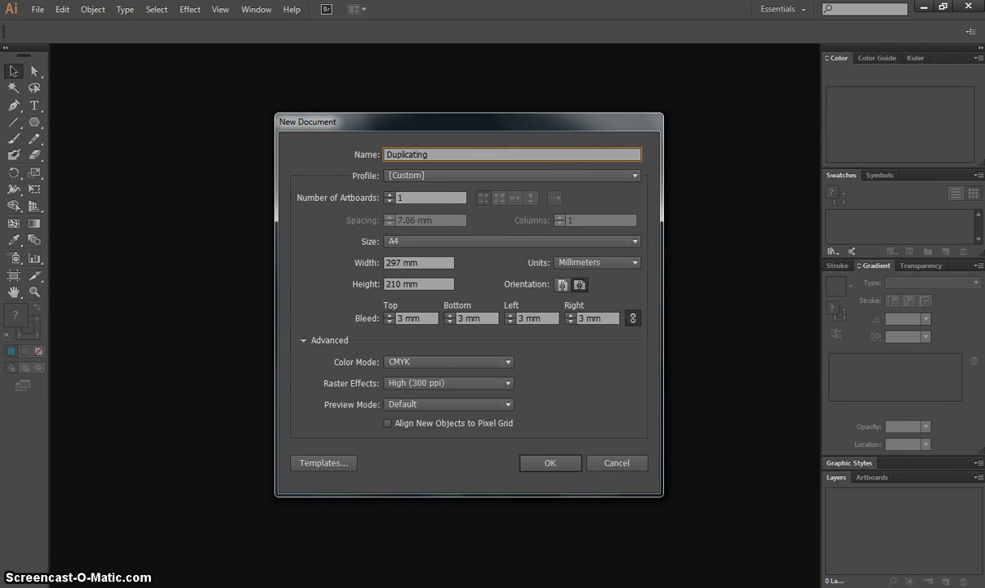
pyautogui.click(460, 173)
pyautogui.click(454, 205)
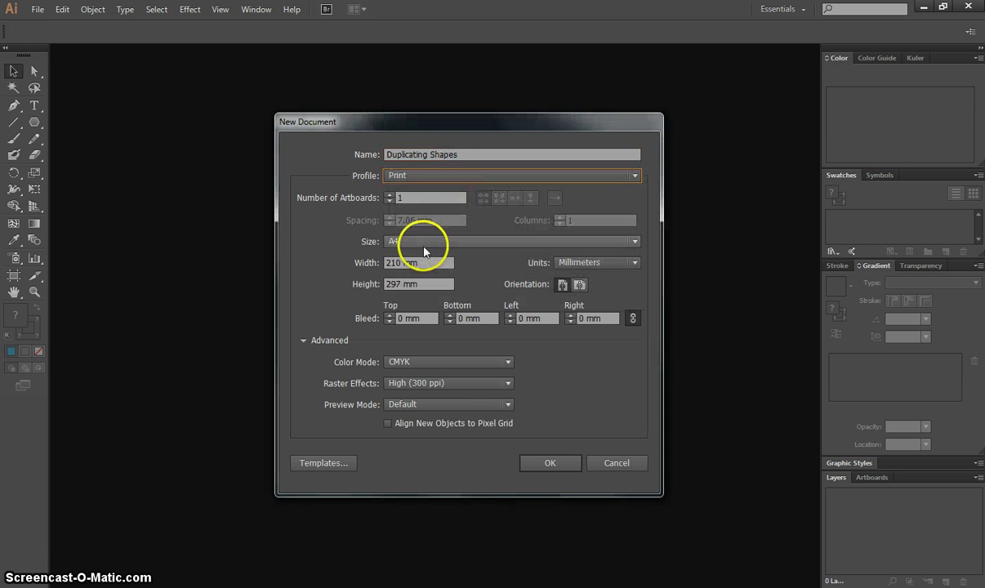
pyautogui.click(579, 284)
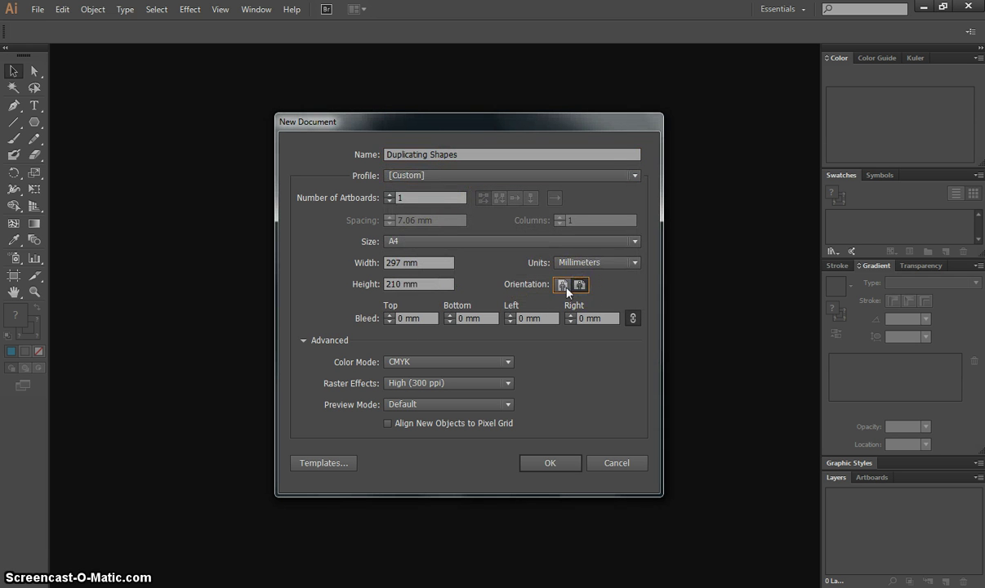
pyautogui.click(392, 318)
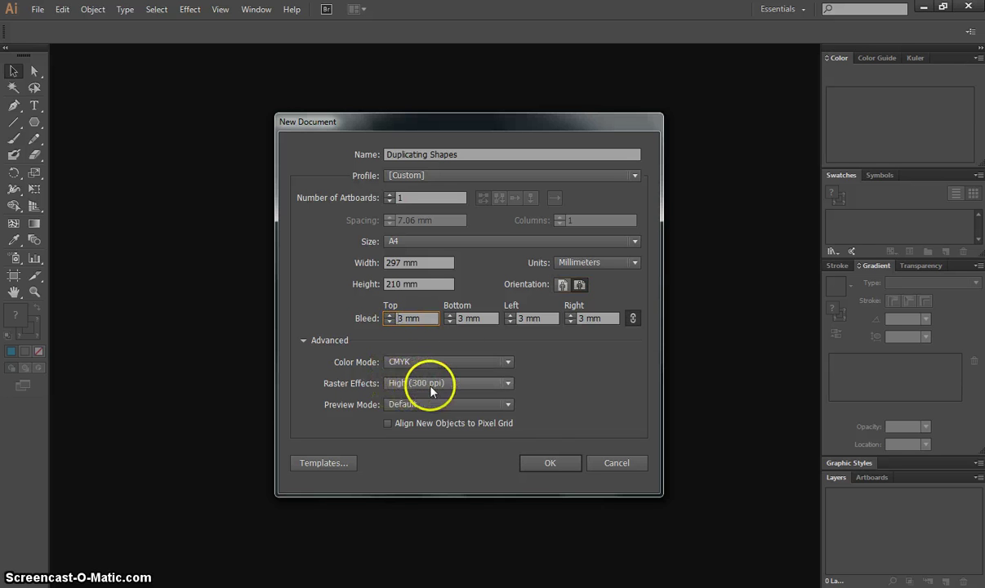
pyautogui.click(544, 462)
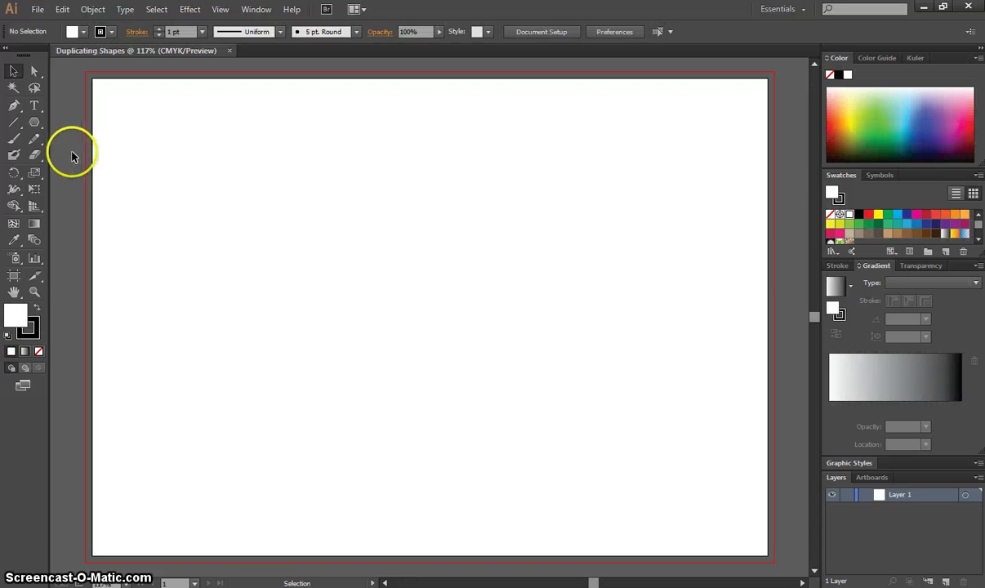
# Step: With the Ellipse Tool, no stroke and cyan fill, draw a 78.094 mm circle at left
pyautogui.click(35, 121)
pyautogui.moveTo(35, 121); pyautogui.dragTo(104, 155)
pyautogui.click(101, 31)
pyautogui.click(22, 58)
pyautogui.click(85, 36)
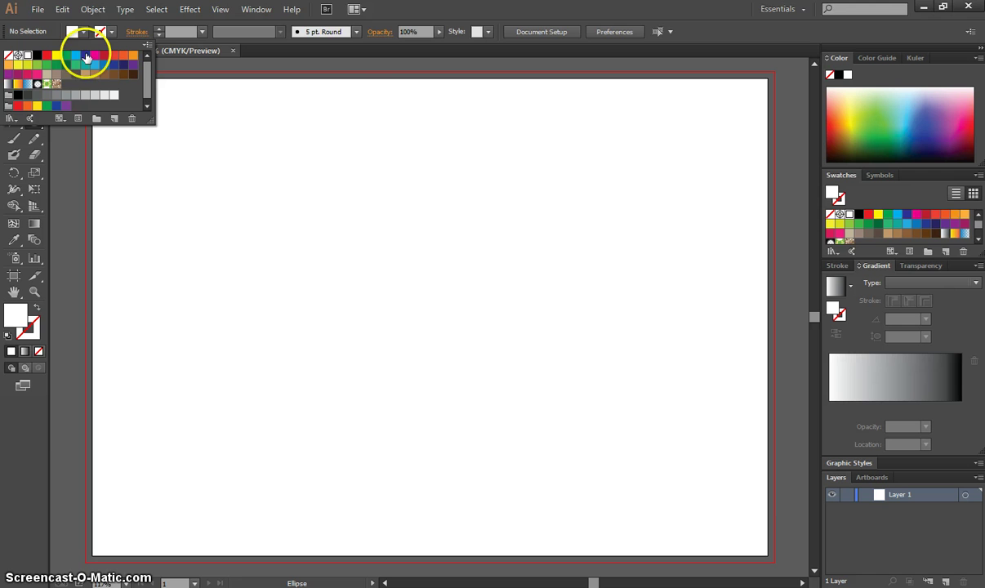
pyautogui.click(77, 54)
pyautogui.click(398, 12)
pyautogui.moveTo(188, 233); pyautogui.dragTo(362, 396)
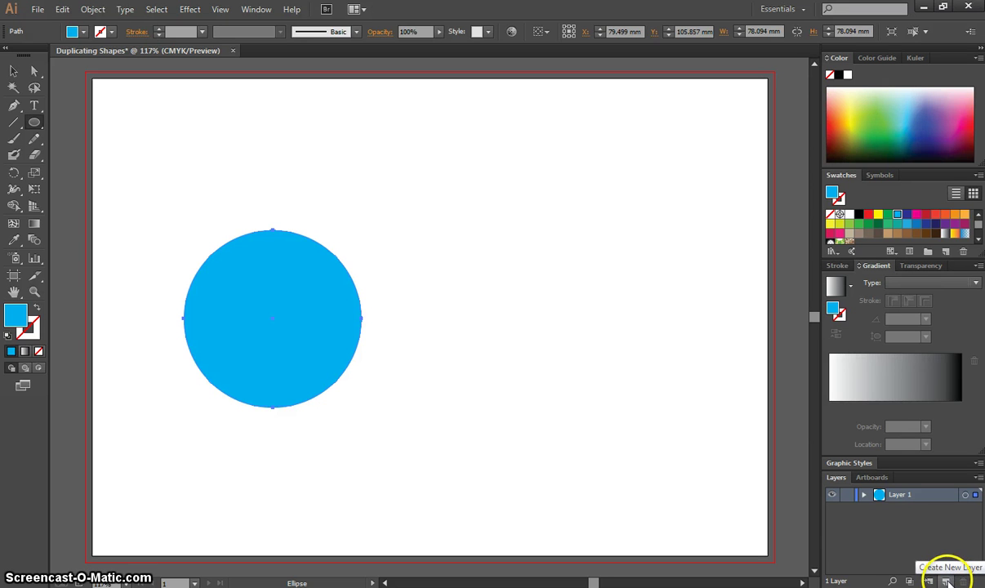
# Step: Add Layer 2 and deselect the cyan circle
pyautogui.click(946, 581)
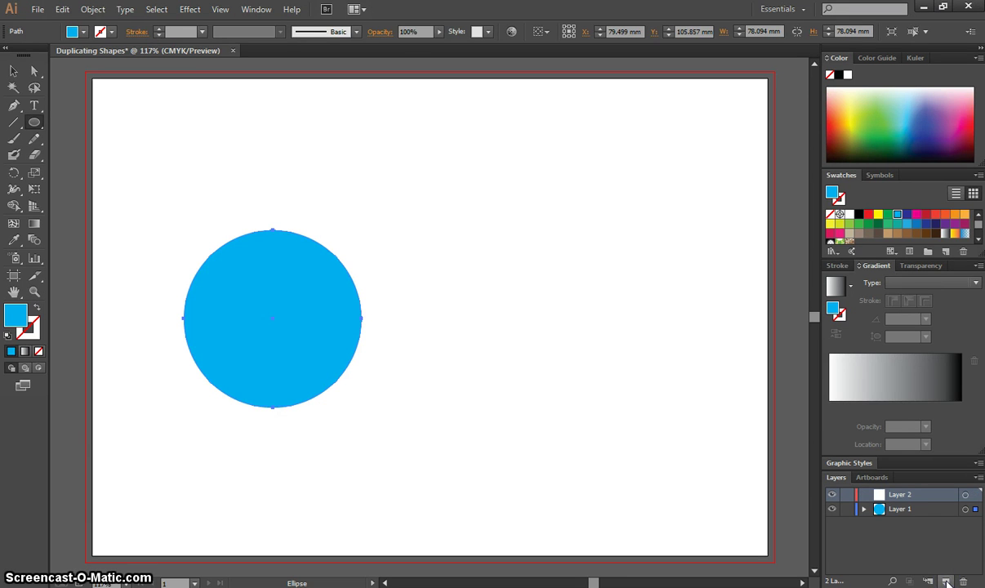
pyautogui.click(85, 34)
pyautogui.click(85, 35)
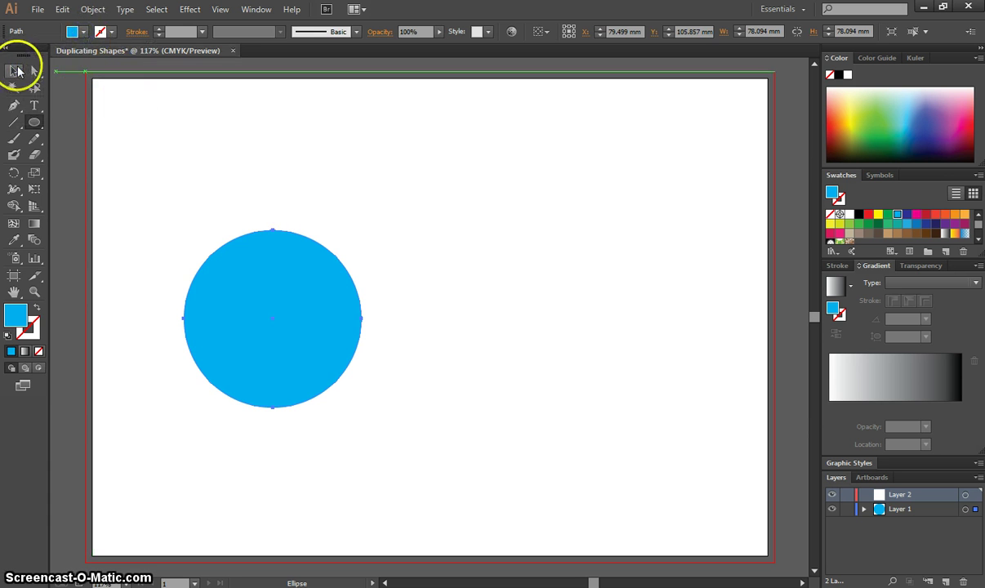
pyautogui.click(14, 71)
pyautogui.click(275, 160)
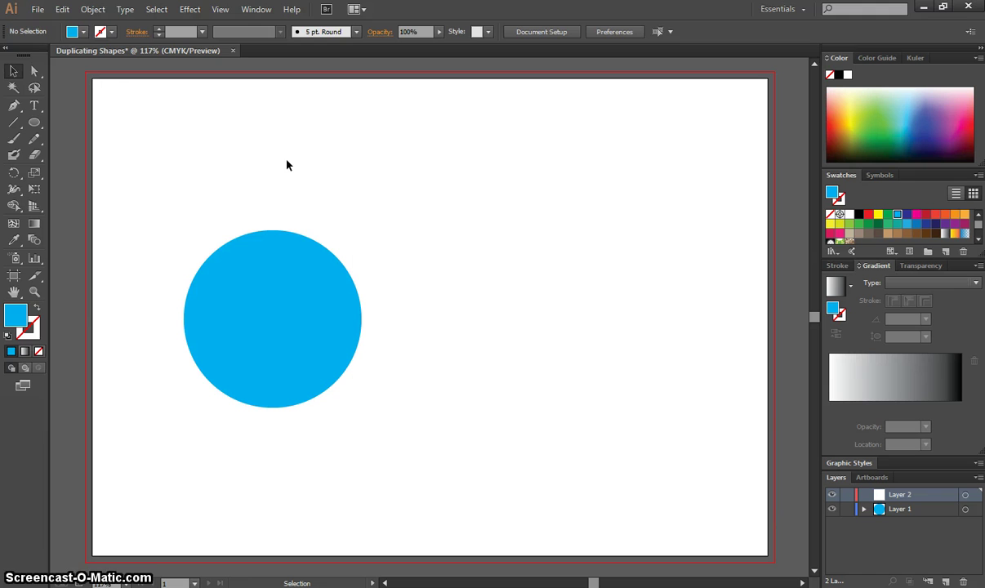
# Step: Draw a small 17.79 mm magenta circle above the cyan circle
pyautogui.click(83, 33)
pyautogui.click(95, 55)
pyautogui.click(56, 159)
pyautogui.click(34, 122)
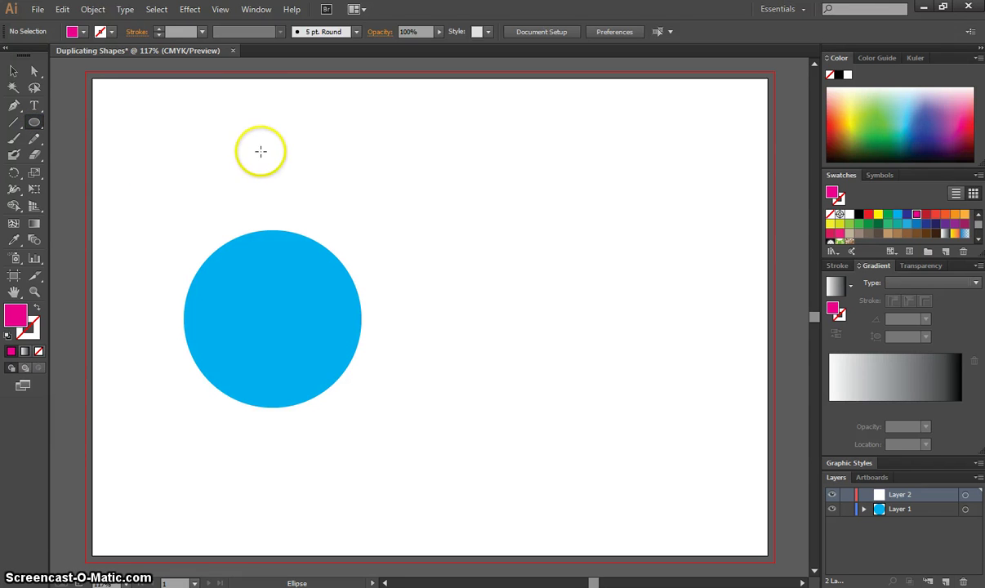
pyautogui.moveTo(260, 151); pyautogui.dragTo(299, 190)
# Step: Horizontally centre the magenta circle over the cyan circle
pyautogui.click(13, 70)
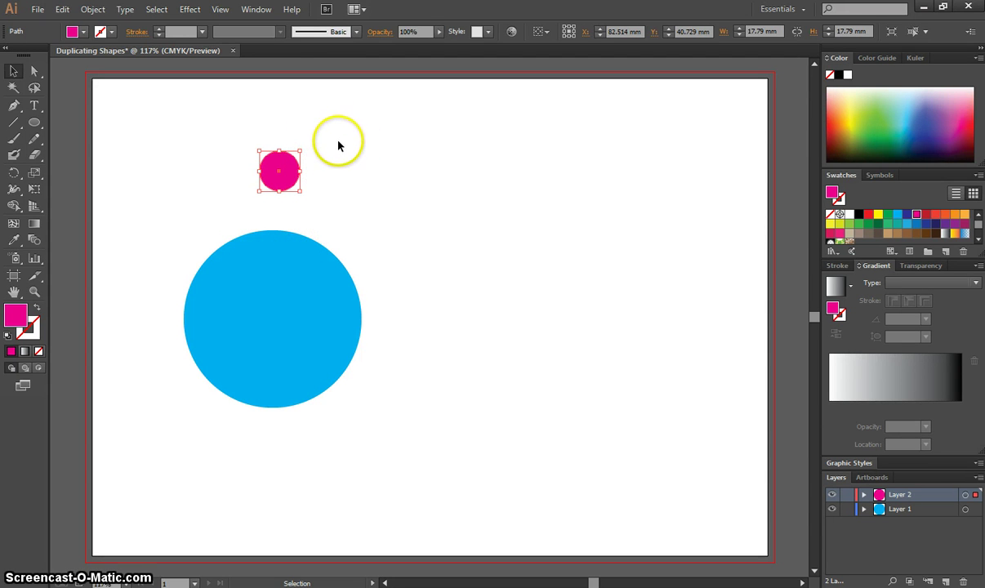
pyautogui.keyDown('shift'); pyautogui.click(213, 349); pyautogui.keyUp('shift')
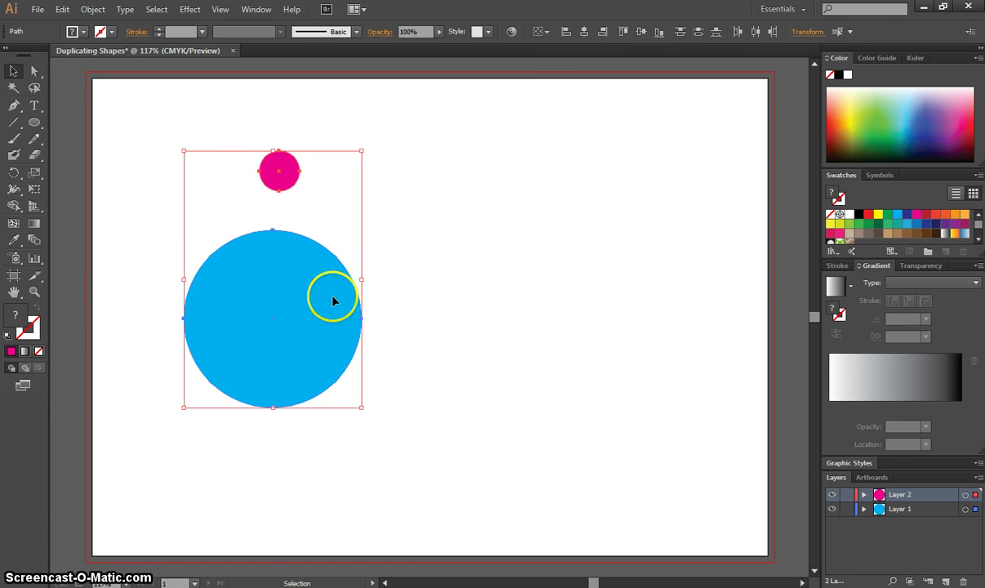
pyautogui.click(584, 34)
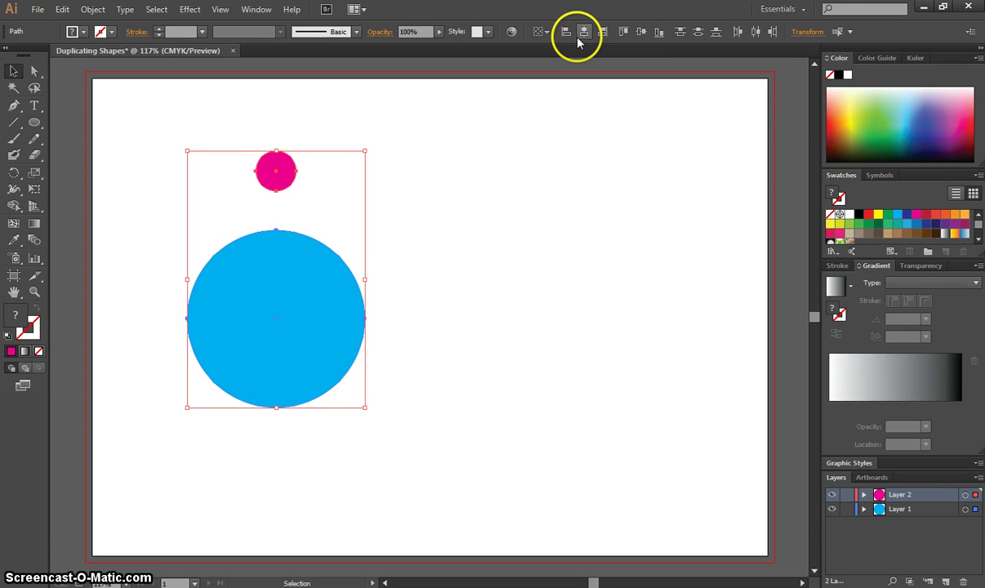
pyautogui.click(455, 154)
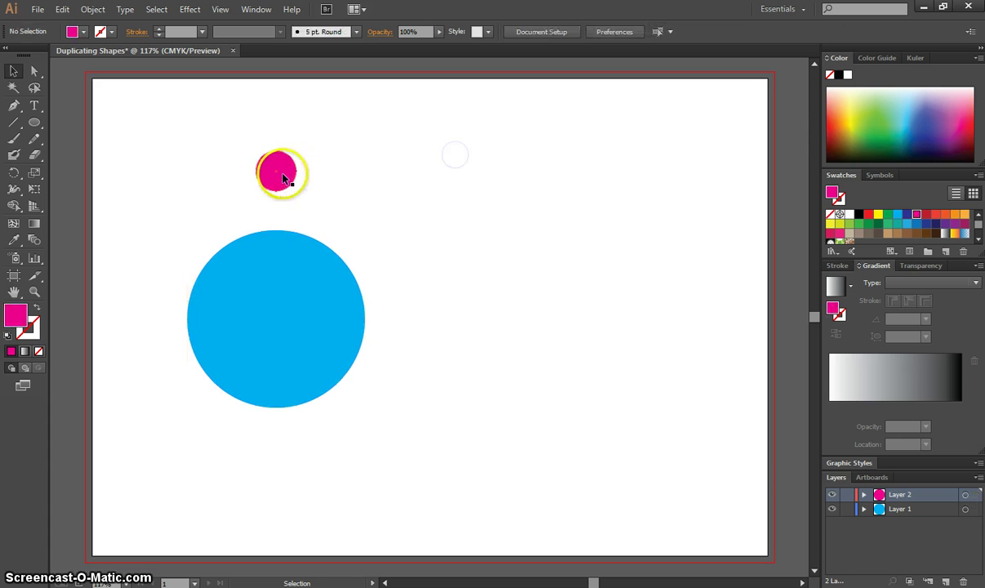
# Step: Nudge the magenta circle down so it sits just above the cyan circle
pyautogui.click(282, 176)
pyautogui.hotkey('shift', 'Down')
pyautogui.hotkey('shift', 'Down')
pyautogui.hotkey('shift', 'Down')
pyautogui.hotkey('shift', 'Down')
pyautogui.click(395, 198)
pyautogui.click(392, 196)
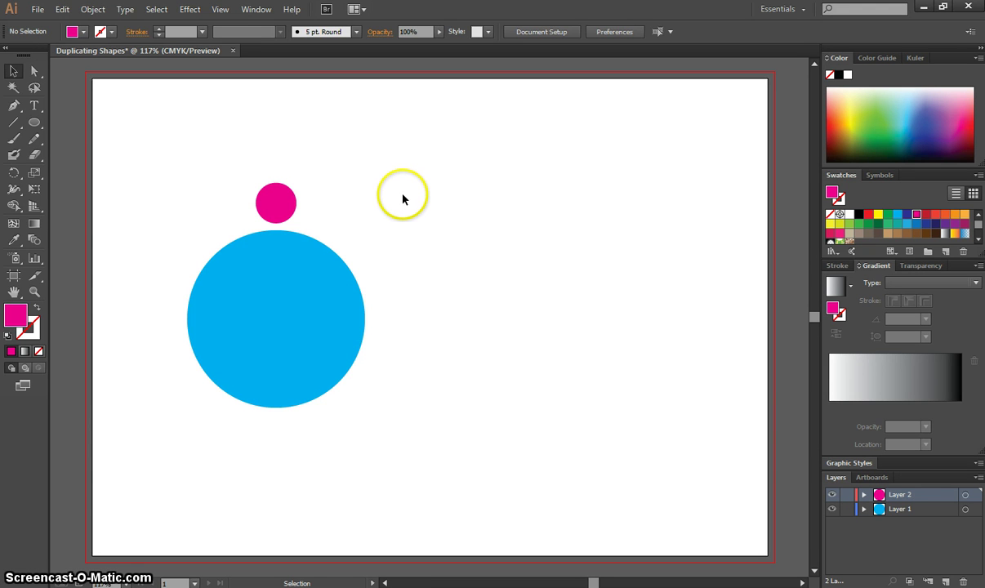
# Step: Select both circles and open Rotate settings centred on the cyan circle's middle
pyautogui.moveTo(171, 165); pyautogui.dragTo(386, 335)
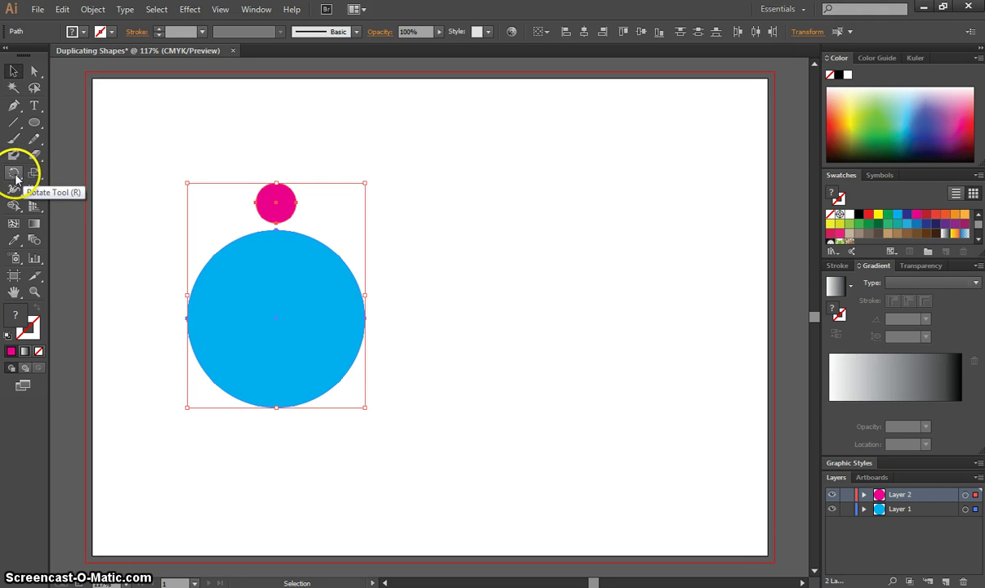
pyautogui.moveTo(13, 180); pyautogui.dragTo(66, 170)
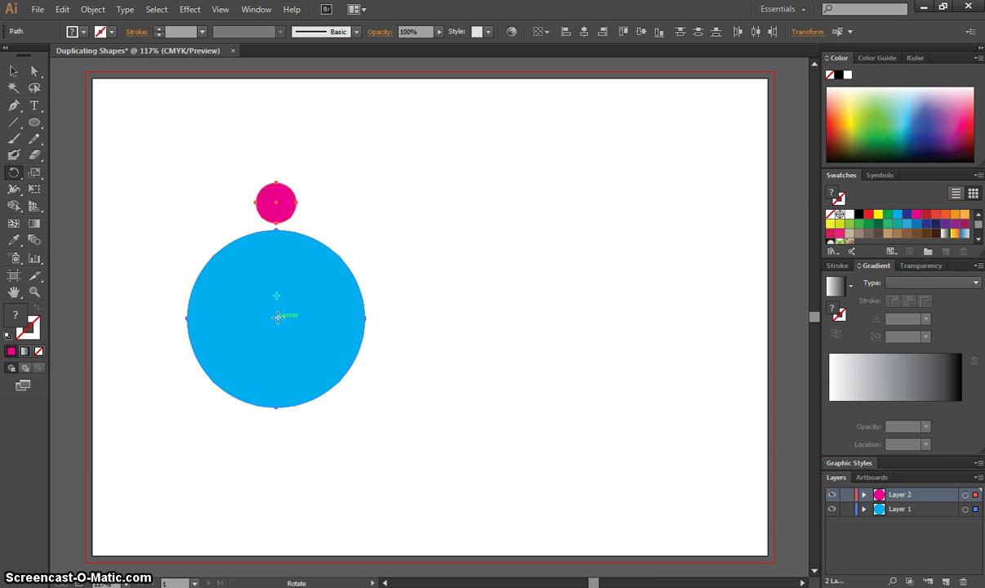
pyautogui.keyDown('alt'); pyautogui.click(277, 317); pyautogui.keyUp('alt')
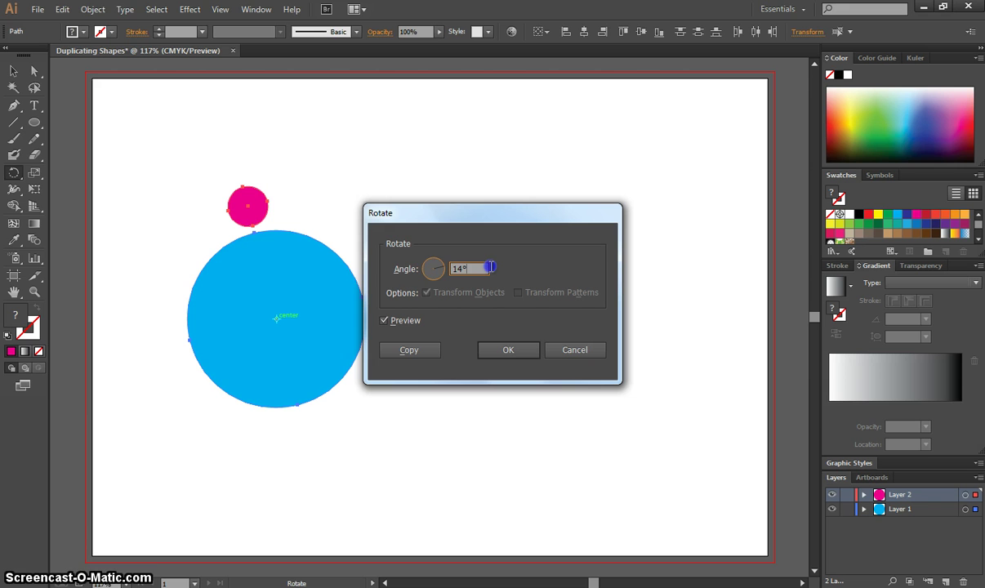
# Step: Enter a 24° angle, check the preview, and copy the rotated magenta circle
pyautogui.moveTo(490, 267); pyautogui.dragTo(459, 267)
pyautogui.click(439, 266)
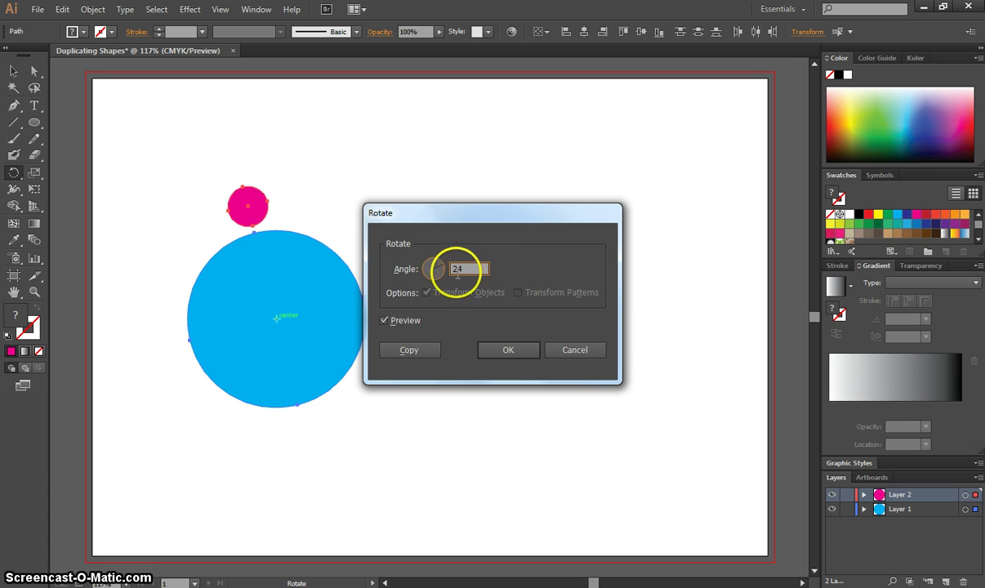
pyautogui.click(409, 321)
pyautogui.click(409, 322)
pyautogui.click(408, 322)
pyautogui.click(409, 321)
pyautogui.click(408, 322)
pyautogui.click(408, 322)
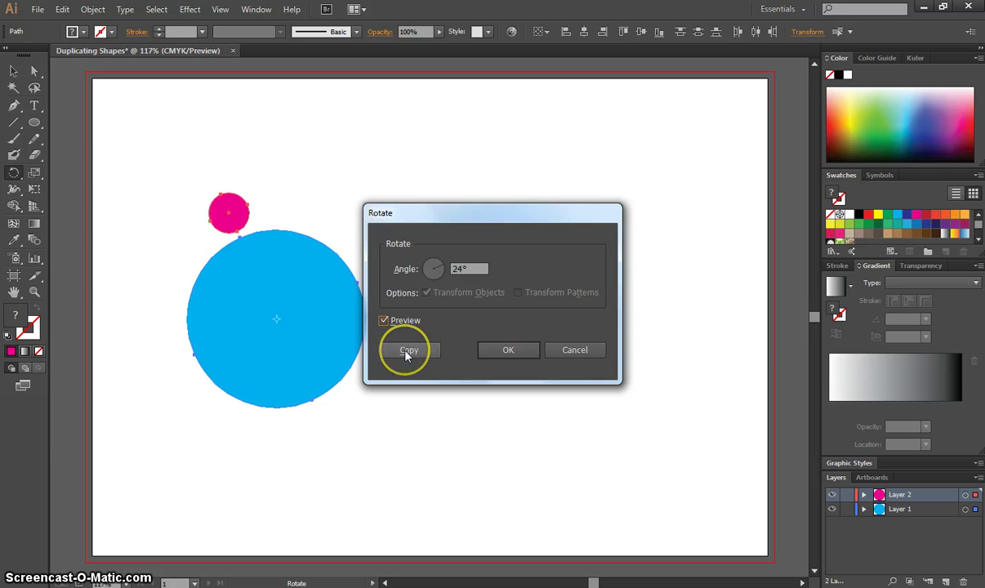
pyautogui.click(408, 350)
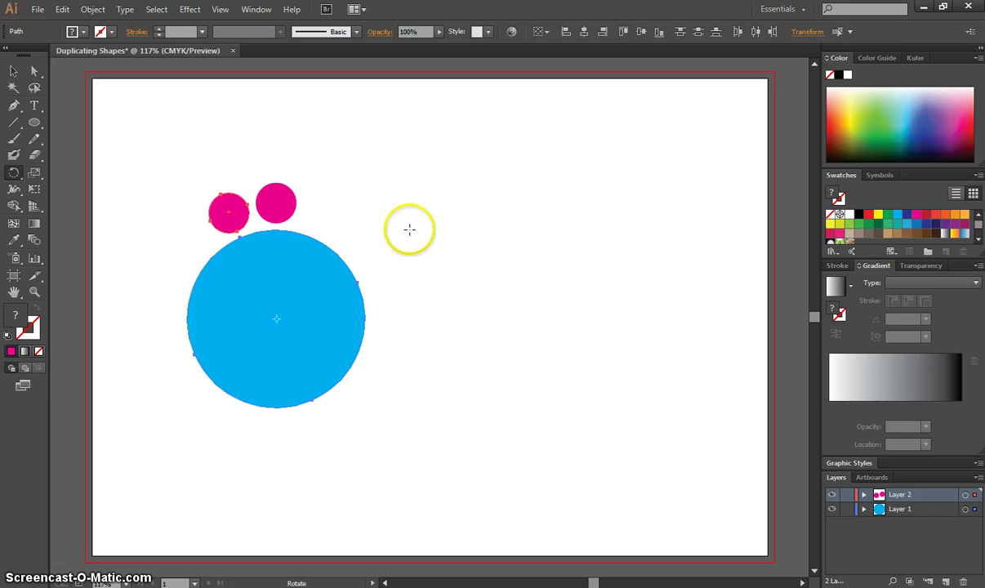
# Step: Repeat the 24° rotated copy with Ctrl+D until 15 magenta circles ring the cyan one
pyautogui.press('v')
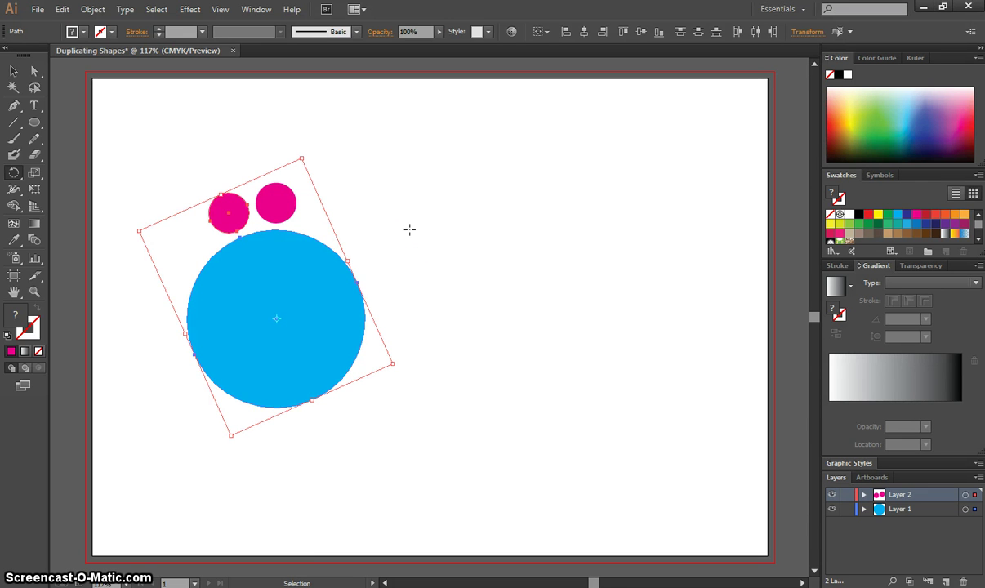
pyautogui.hotkey('ctrl', 'd')
pyautogui.hotkey('ctrl', 'd')
pyautogui.hotkey('ctrl', 'd')
pyautogui.hotkey('ctrl', 'd')
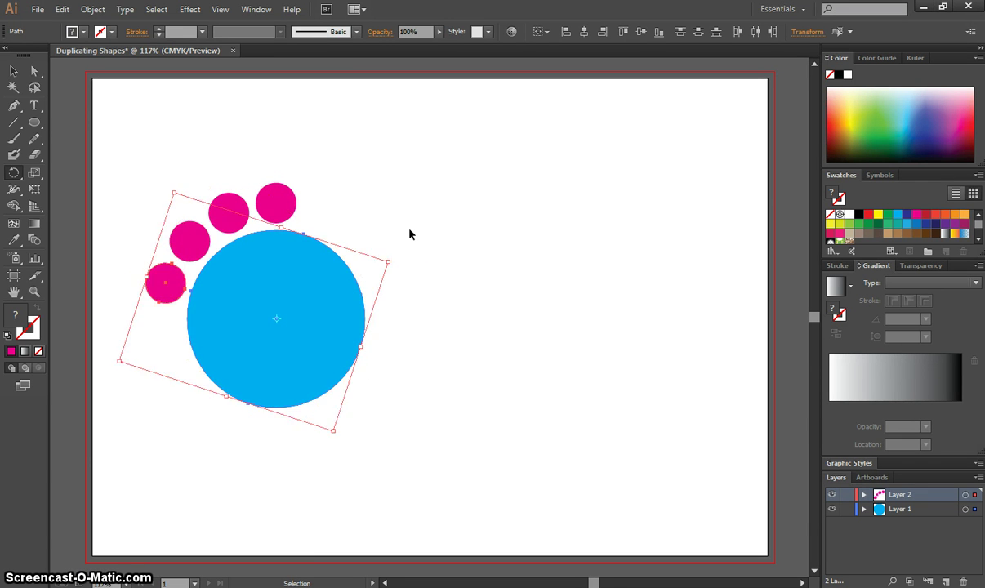
pyautogui.hotkey('ctrl', 'd')
pyautogui.hotkey('ctrl', 'd')
pyautogui.hotkey('ctrl', 'd')
pyautogui.hotkey('ctrl', 'd')
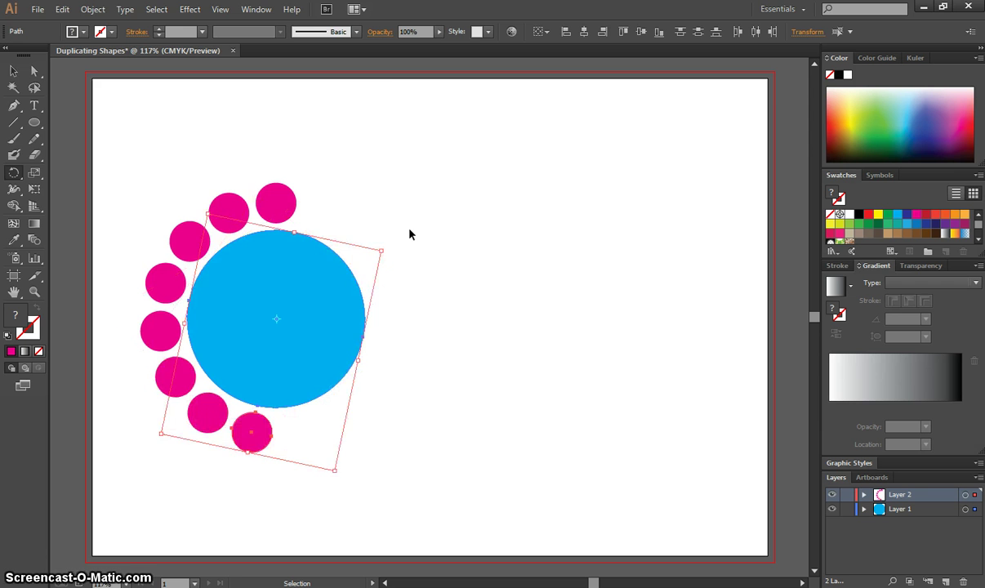
pyautogui.hotkey('ctrl', 'd')
pyautogui.hotkey('ctrl', 'd')
pyautogui.hotkey('ctrl', 'd')
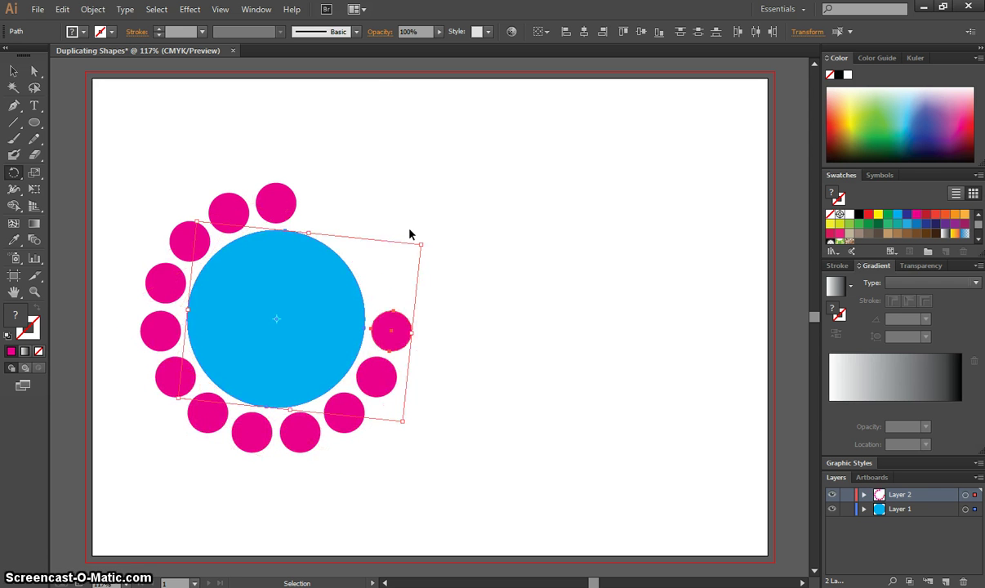
pyautogui.hotkey('ctrl', 'd')
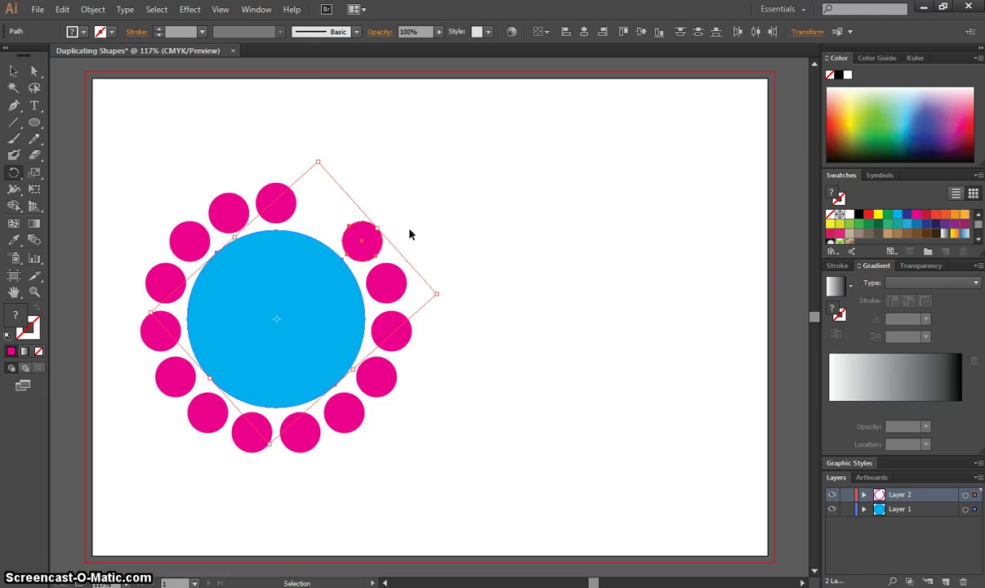
pyautogui.hotkey('ctrl', 'd')
pyautogui.click(425, 236)
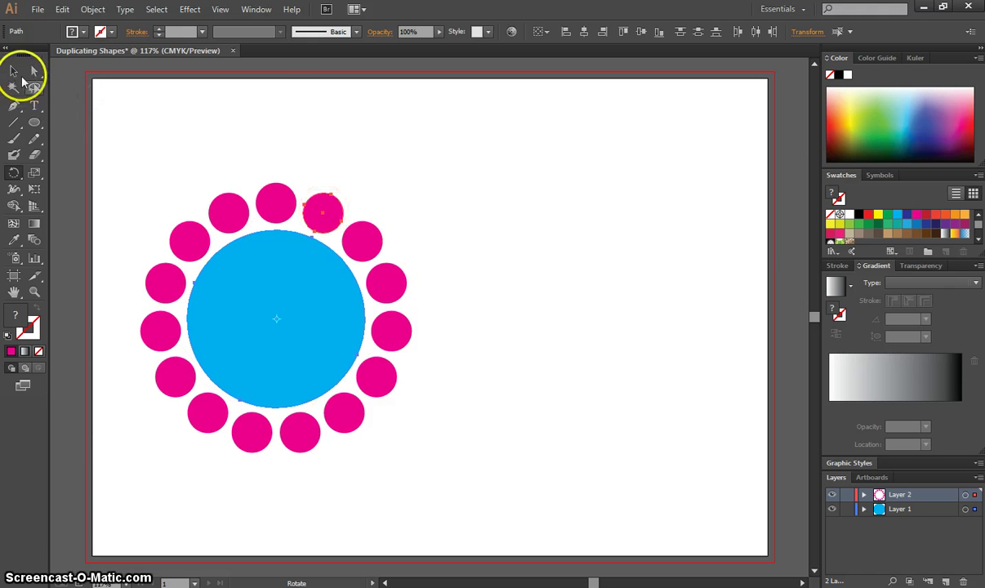
# Step: Select all artwork and combine the circles with Pathfinder Merge
pyautogui.click(15, 73)
pyautogui.click(397, 151)
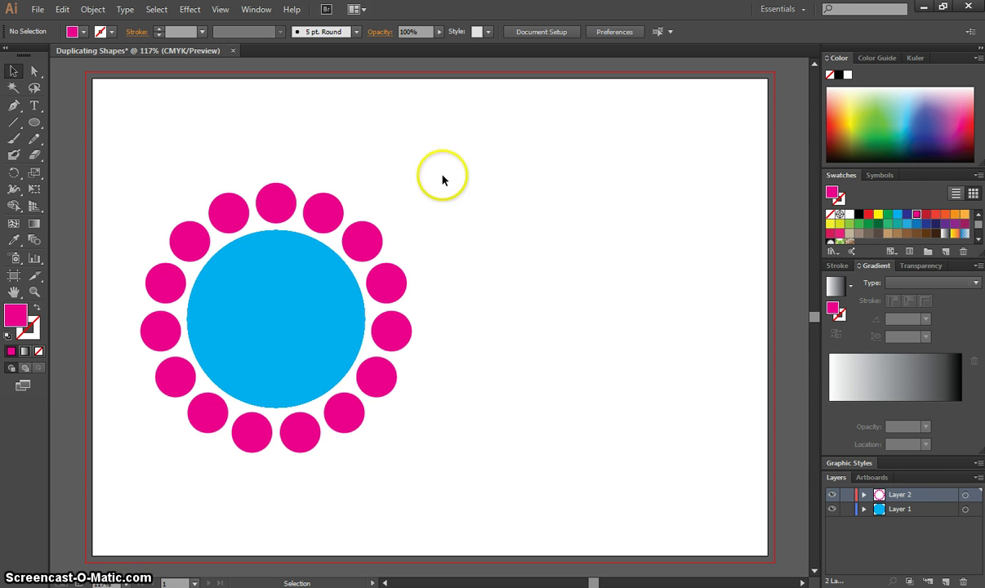
pyautogui.click(157, 9)
pyautogui.click(189, 25)
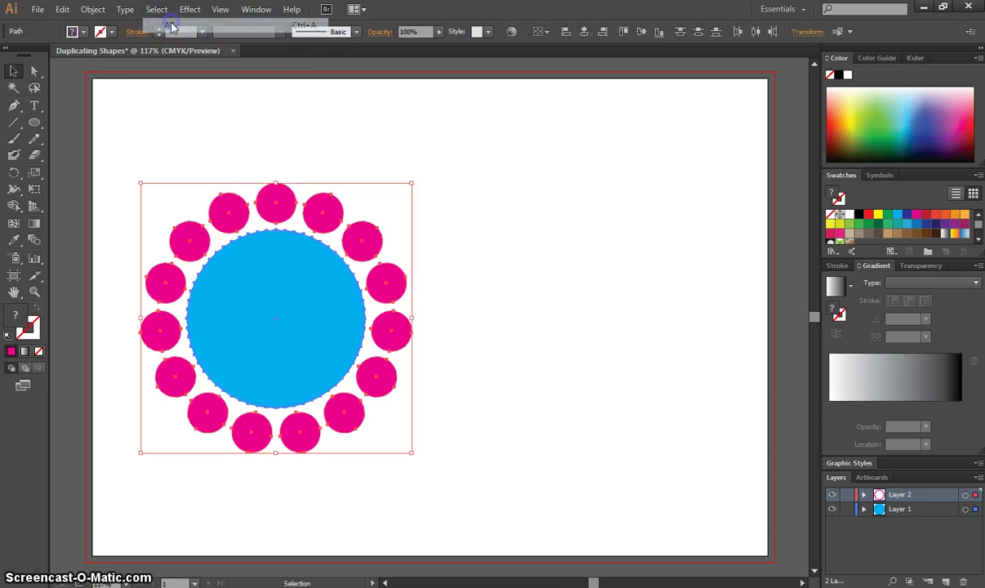
pyautogui.click(256, 9)
pyautogui.click(368, 433)
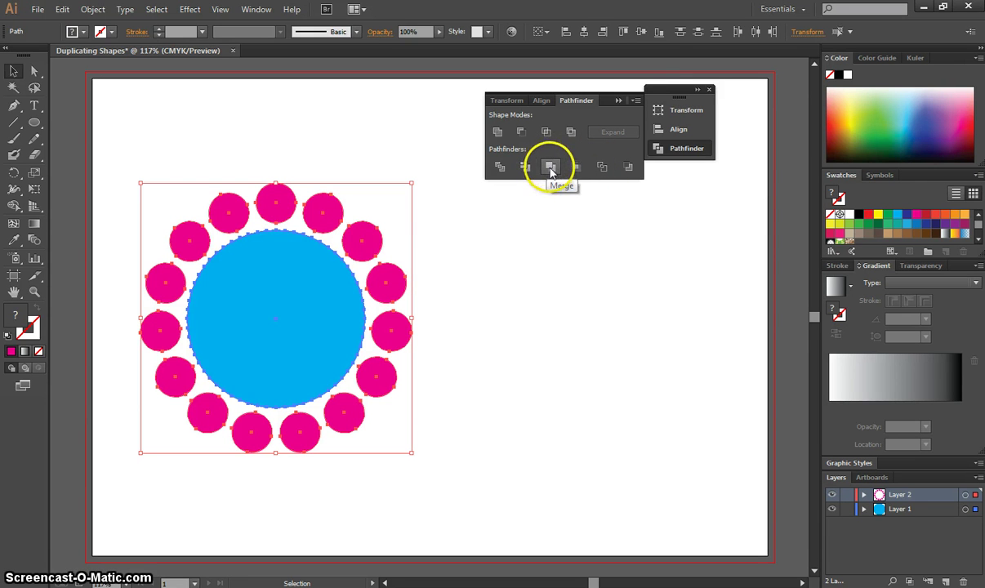
pyautogui.click(550, 170)
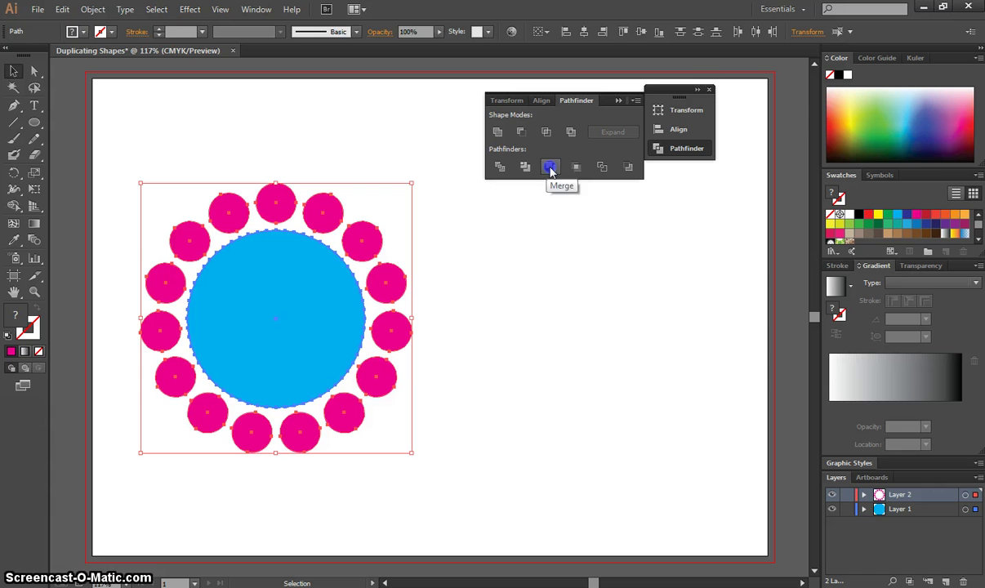
pyautogui.click(550, 169)
# Step: Move the merged flower to the top-left and scale it down
pyautogui.click(619, 100)
pyautogui.click(430, 254)
pyautogui.moveTo(313, 299); pyautogui.dragTo(324, 233)
pyautogui.moveTo(382, 361); pyautogui.dragTo(315, 257)
pyautogui.click(318, 193)
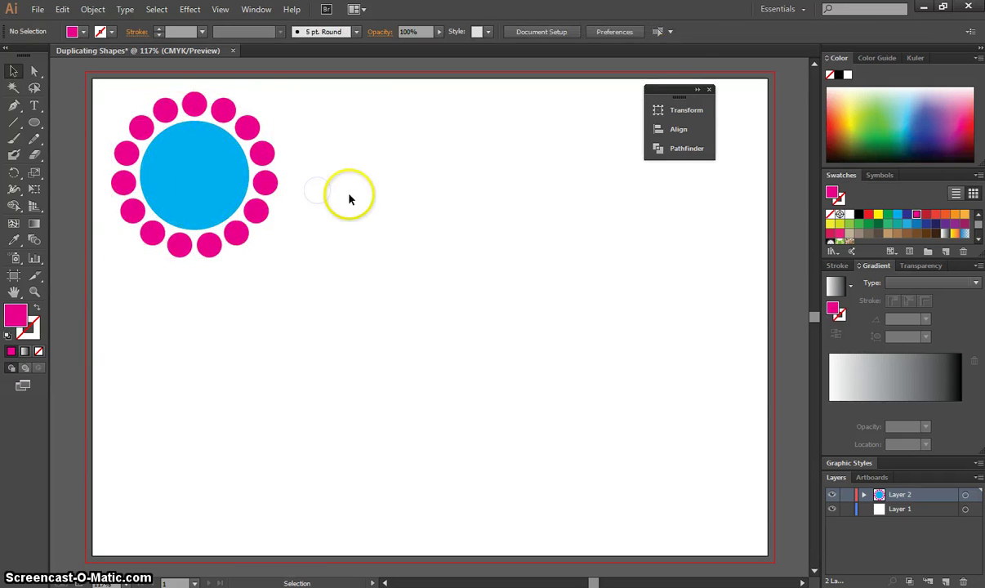
# Step: On new Layer 3, draw an 85.33 mm green circle in the lower right
pyautogui.click(499, 141)
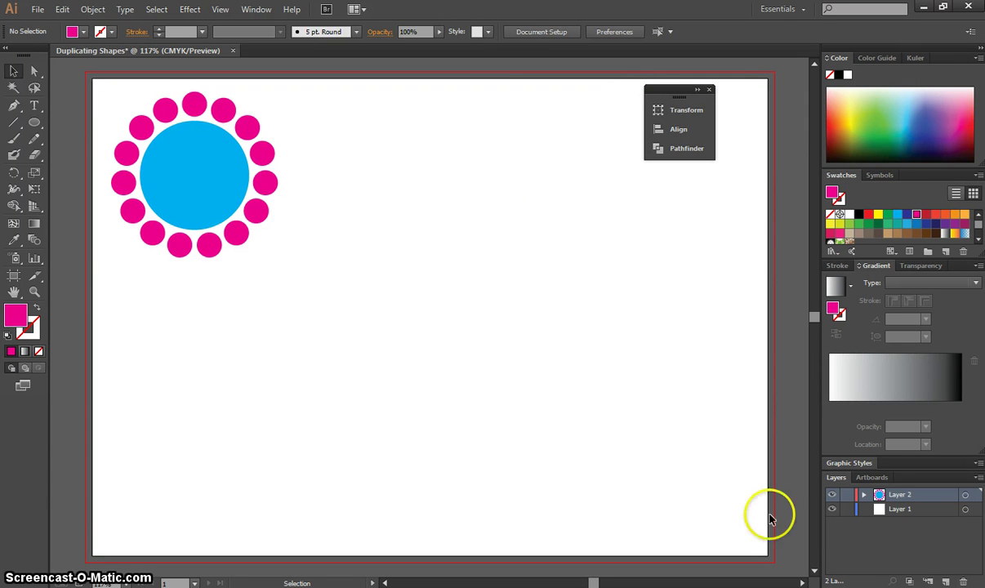
pyautogui.click(946, 581)
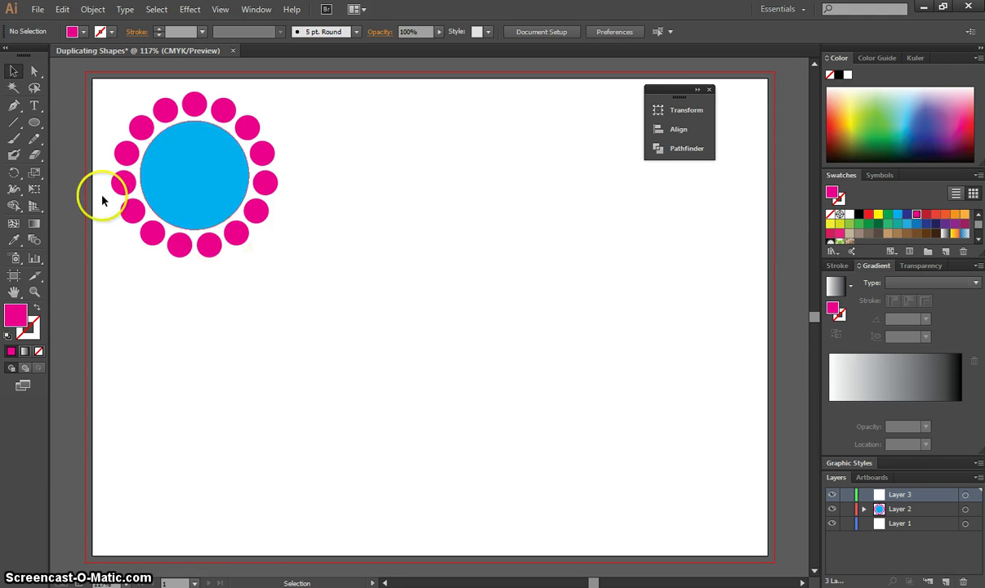
pyautogui.click(72, 31)
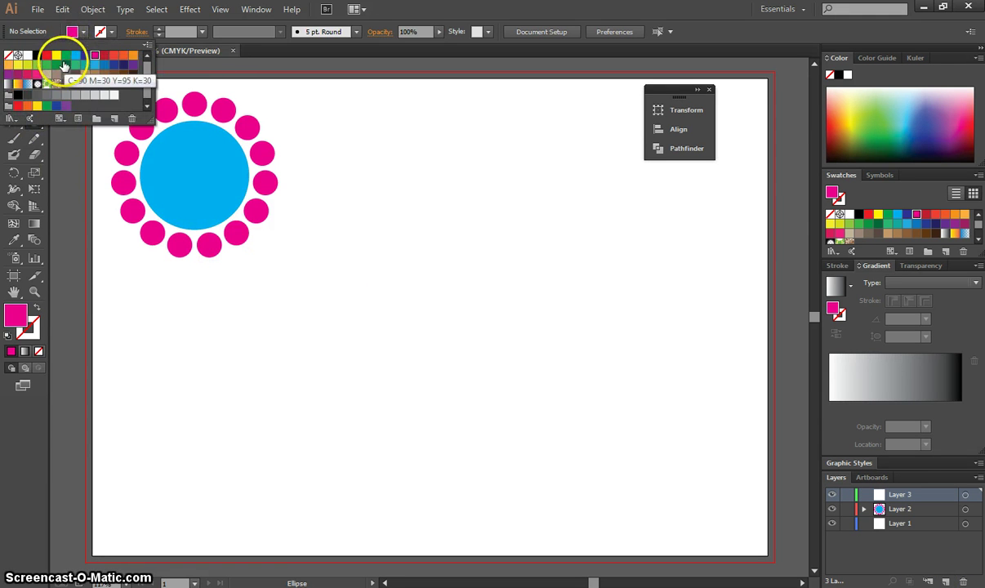
pyautogui.click(64, 65)
pyautogui.click(455, 288)
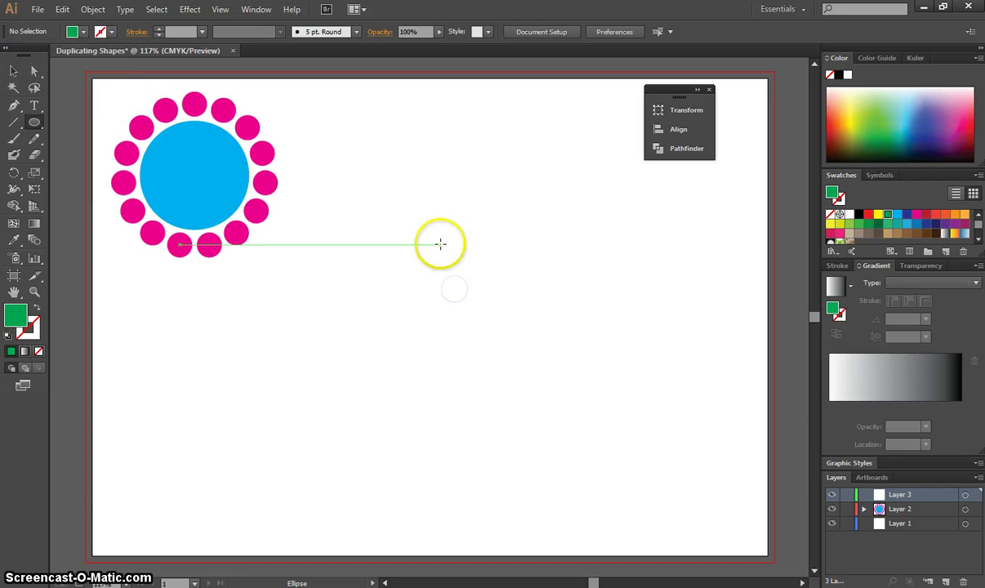
pyautogui.moveTo(480, 261); pyautogui.dragTo(668, 440)
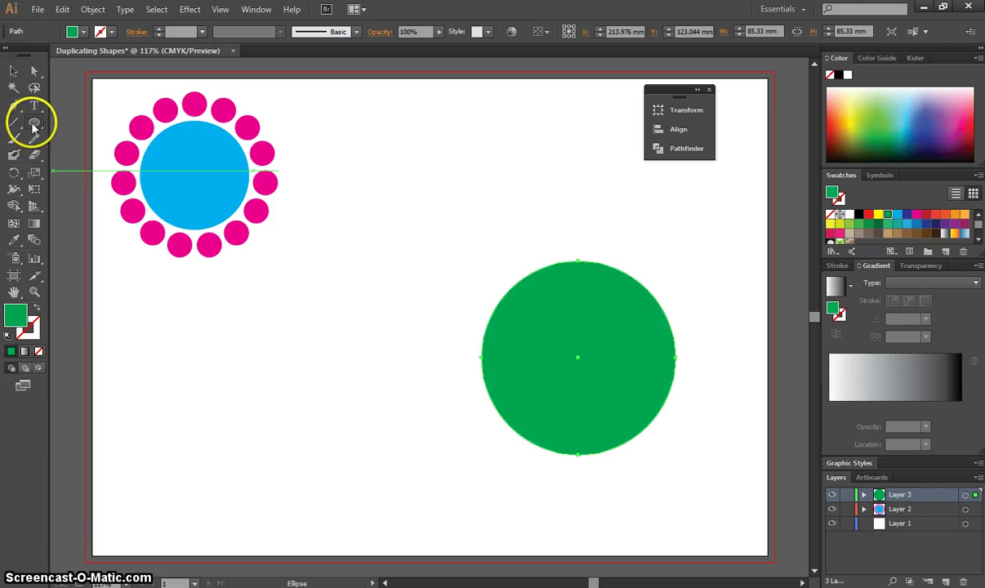
# Step: Deselect the green circle and add empty Layer 4
pyautogui.click(14, 72)
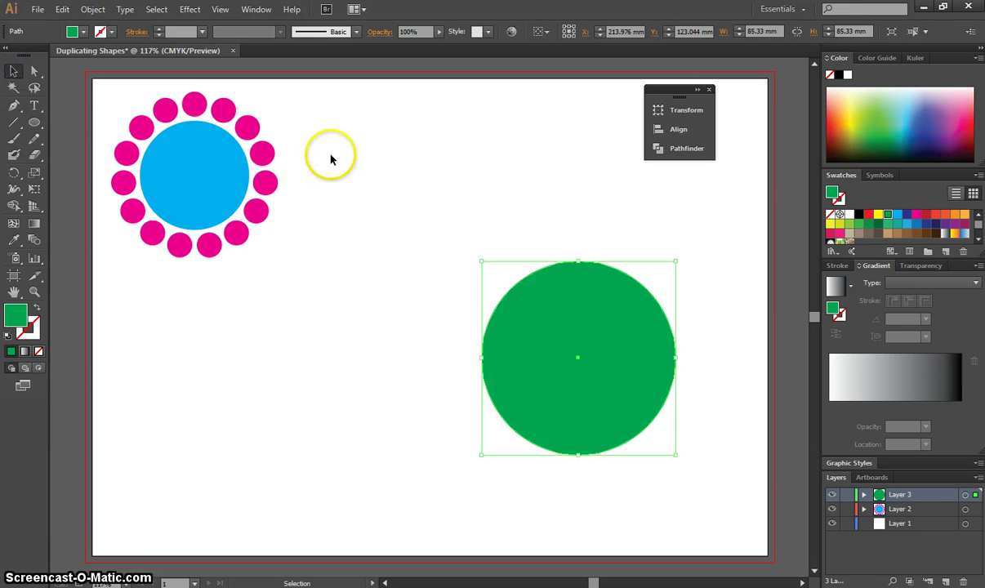
pyautogui.click(382, 152)
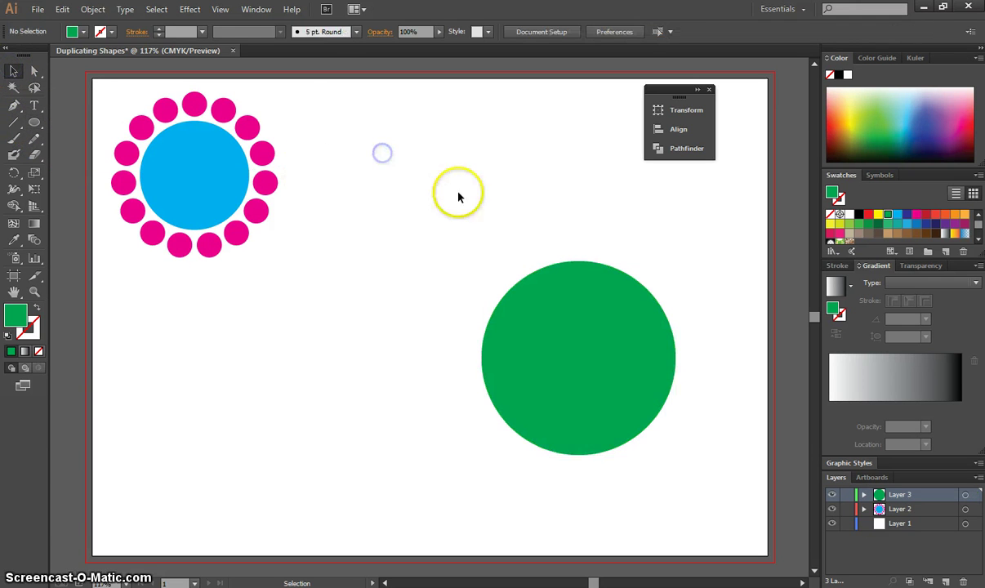
pyautogui.click(946, 581)
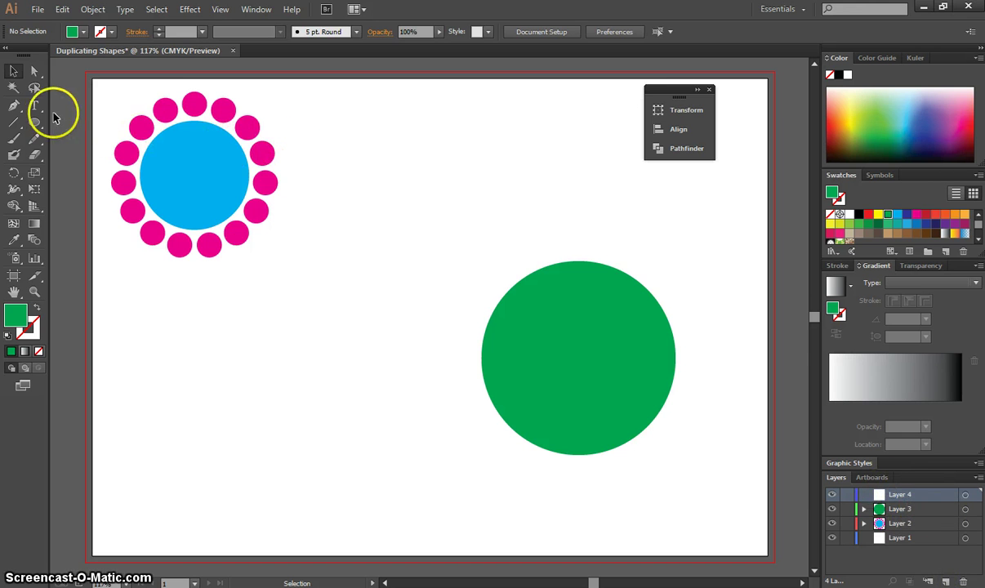
# Step: Create a CMYK Yellow 3-sided polygon with the Polygon Tool
pyautogui.moveTo(41, 124); pyautogui.dragTo(135, 175)
pyautogui.click(73, 31)
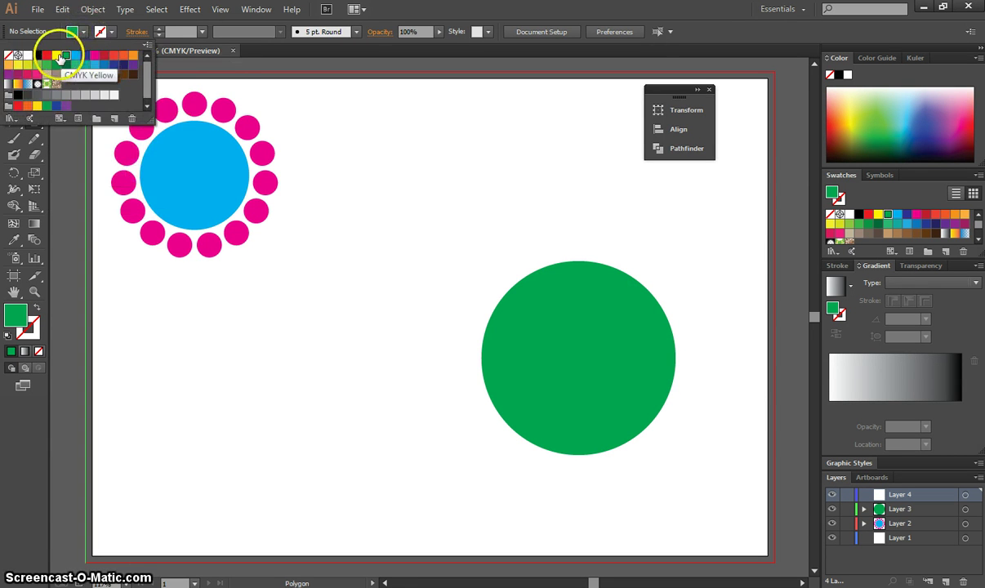
pyautogui.click(60, 57)
pyautogui.click(57, 32)
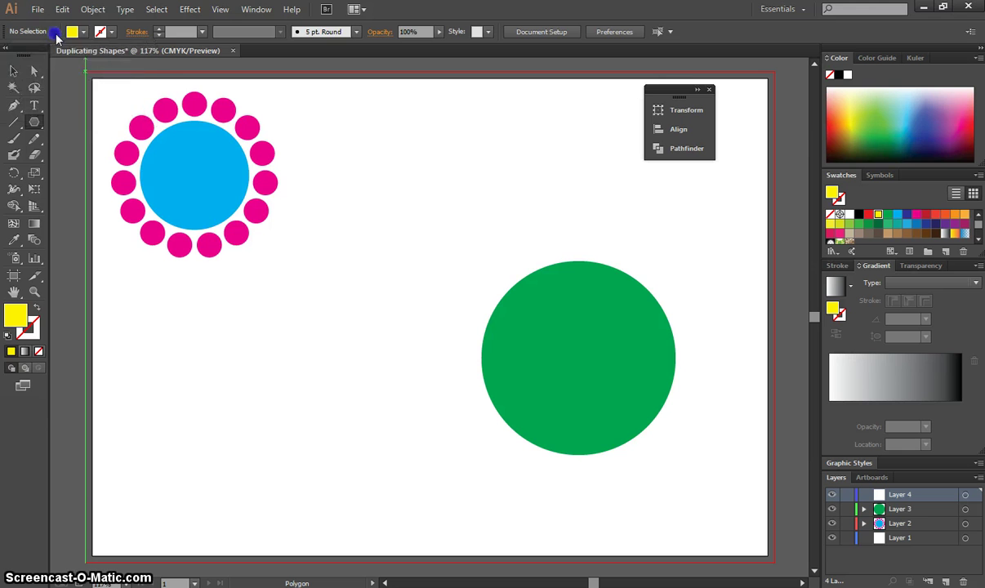
pyautogui.click(498, 196)
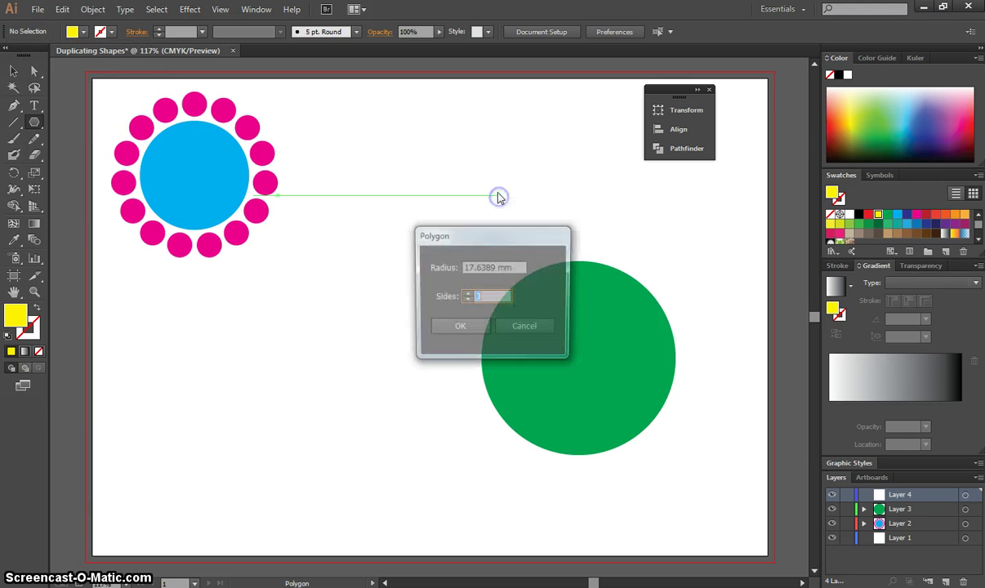
pyautogui.click(467, 296)
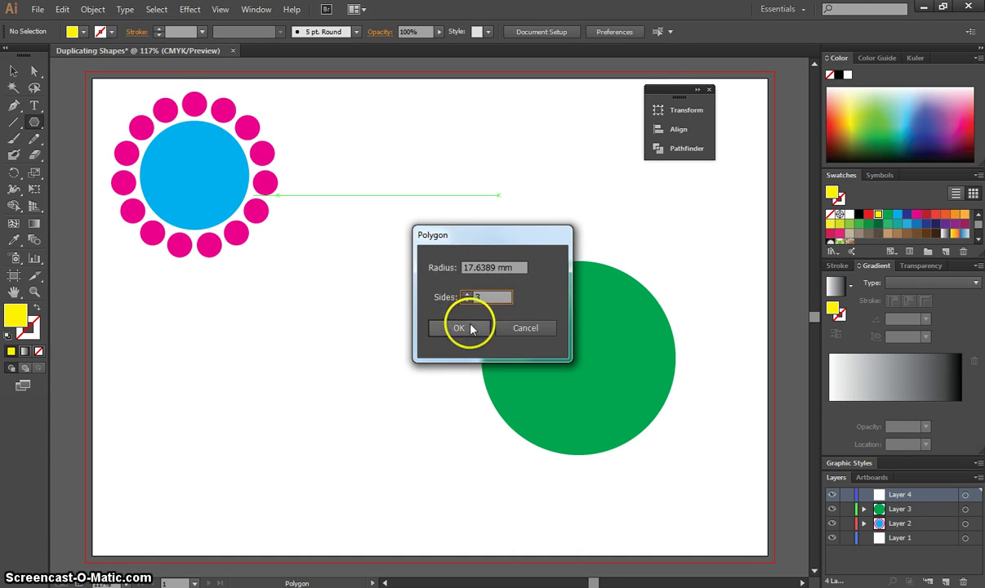
pyautogui.click(458, 327)
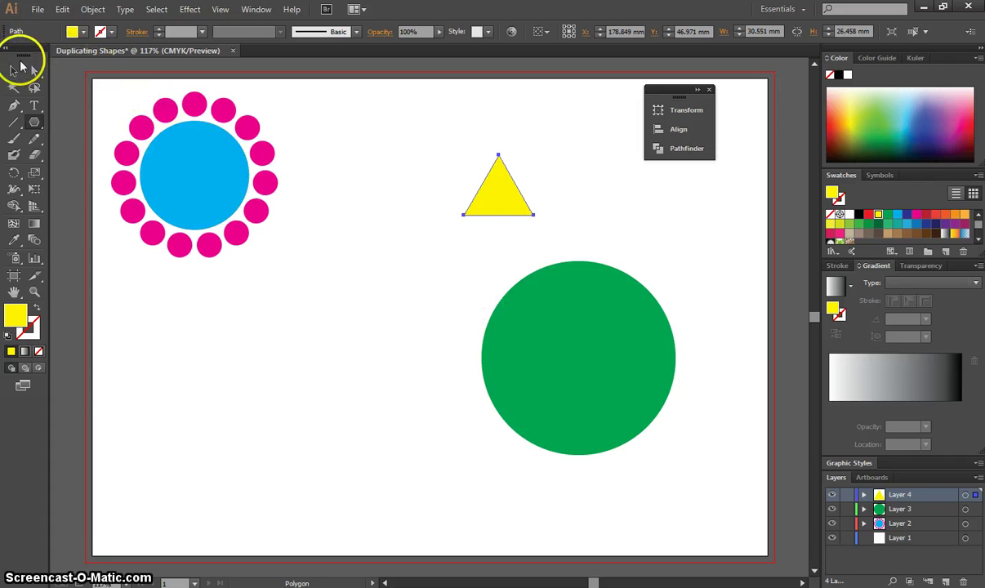
# Step: Move the yellow triangle to sit centred just above the green circle
pyautogui.click(13, 71)
pyautogui.moveTo(499, 186); pyautogui.dragTo(581, 241)
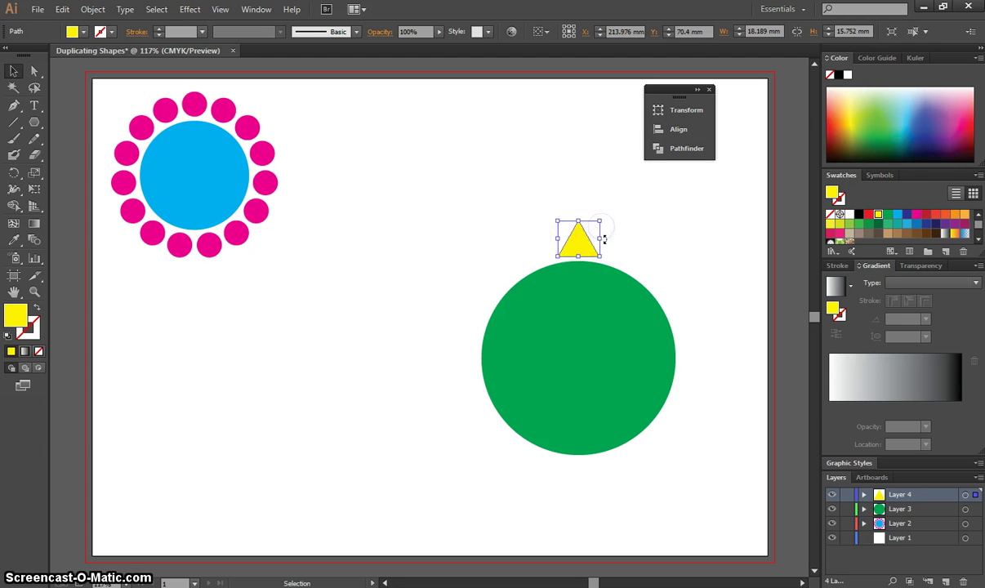
pyautogui.click(609, 242)
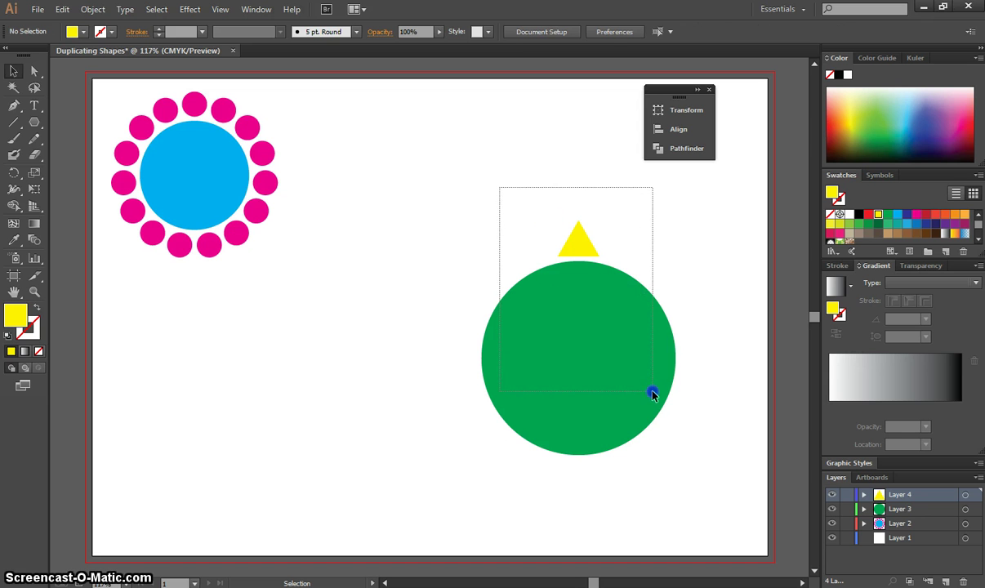
# Step: Centre the yellow triangle horizontally over the green circle
pyautogui.moveTo(652, 394); pyautogui.dragTo(636, 370)
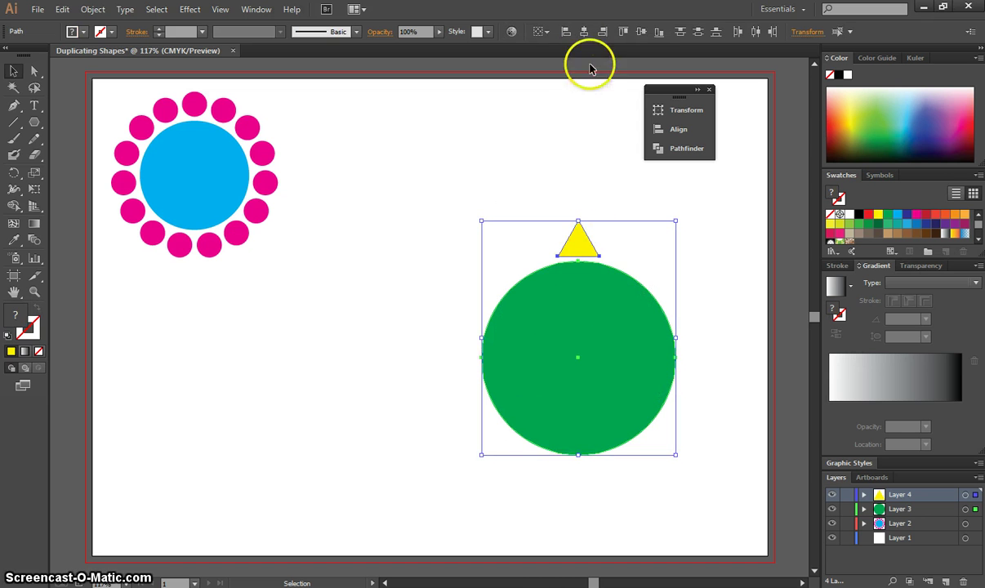
pyautogui.click(584, 33)
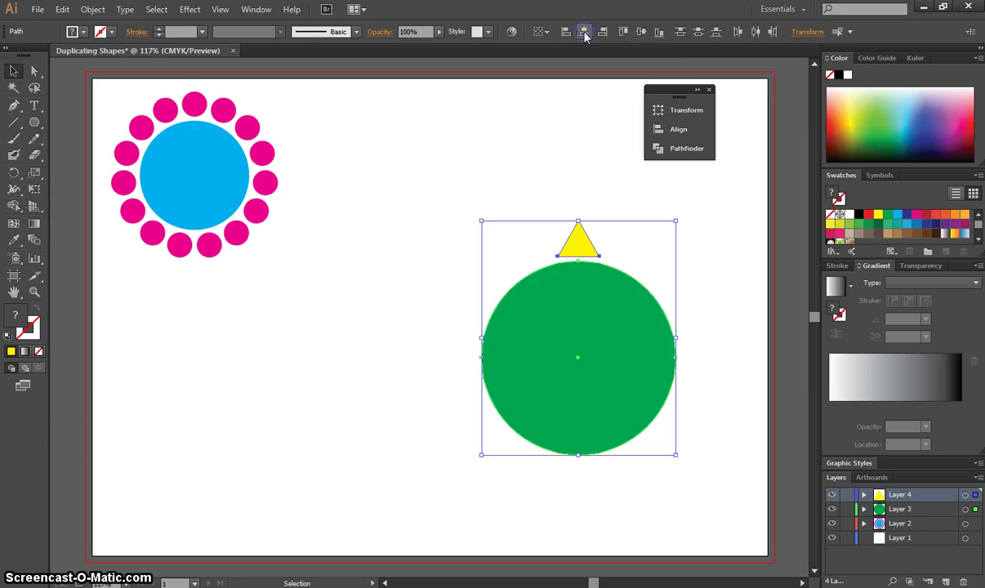
pyautogui.click(554, 148)
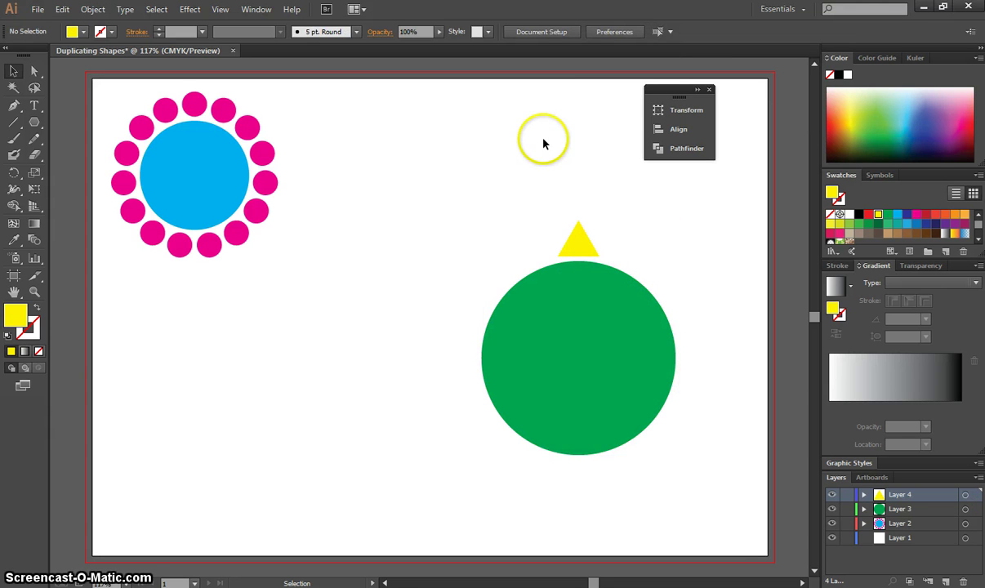
# Step: Reselect the triangle and green circle and switch to the Rotate Tool
pyautogui.moveTo(416, 219); pyautogui.dragTo(702, 441)
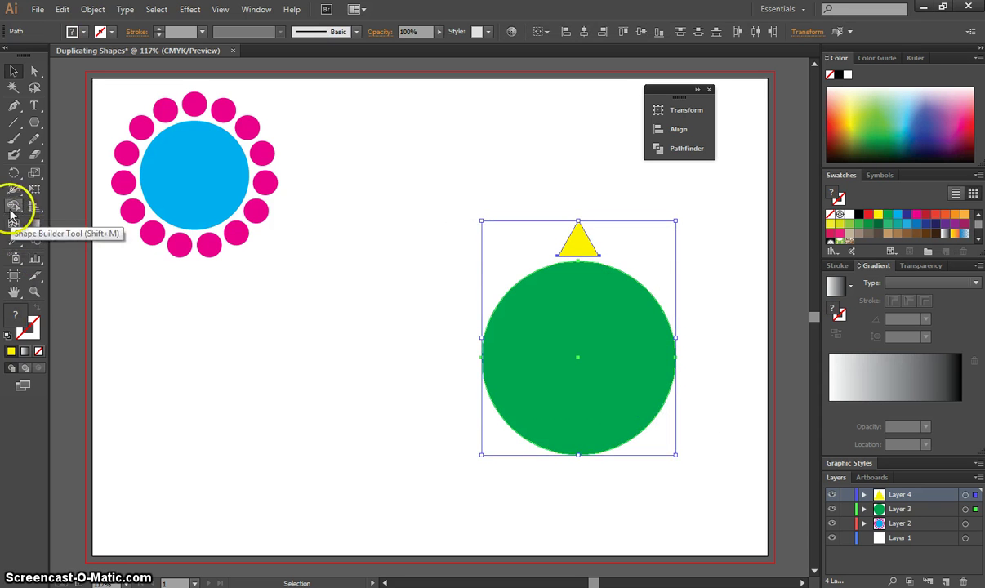
pyautogui.click(11, 174)
pyautogui.moveTo(12, 173); pyautogui.dragTo(63, 172)
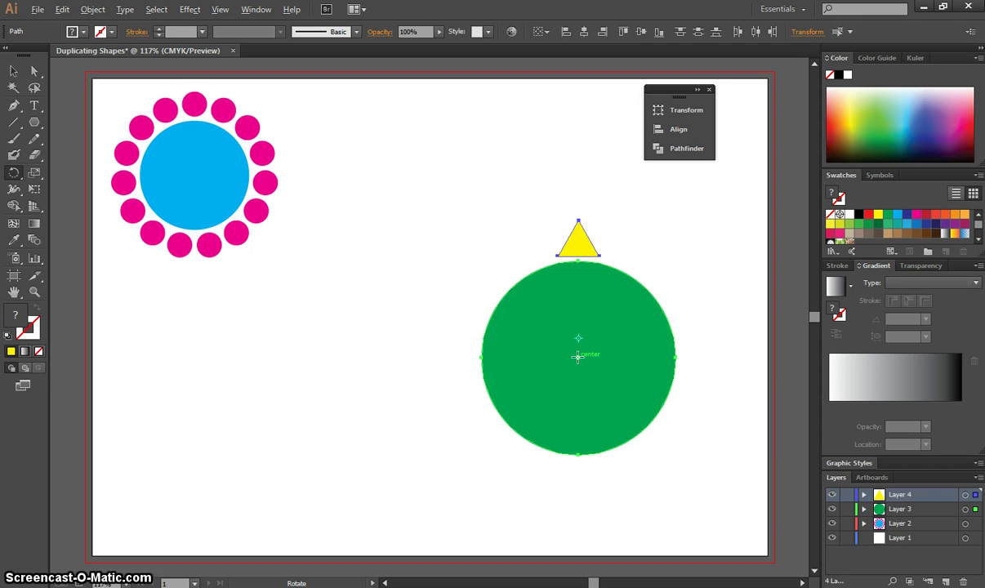
# Step: Make a copy of the triangle rotated 18° around the green circle's centre
pyautogui.keyDown('alt'); pyautogui.click(578, 359); pyautogui.keyUp('alt')
pyautogui.moveTo(462, 226); pyautogui.dragTo(454, 85)
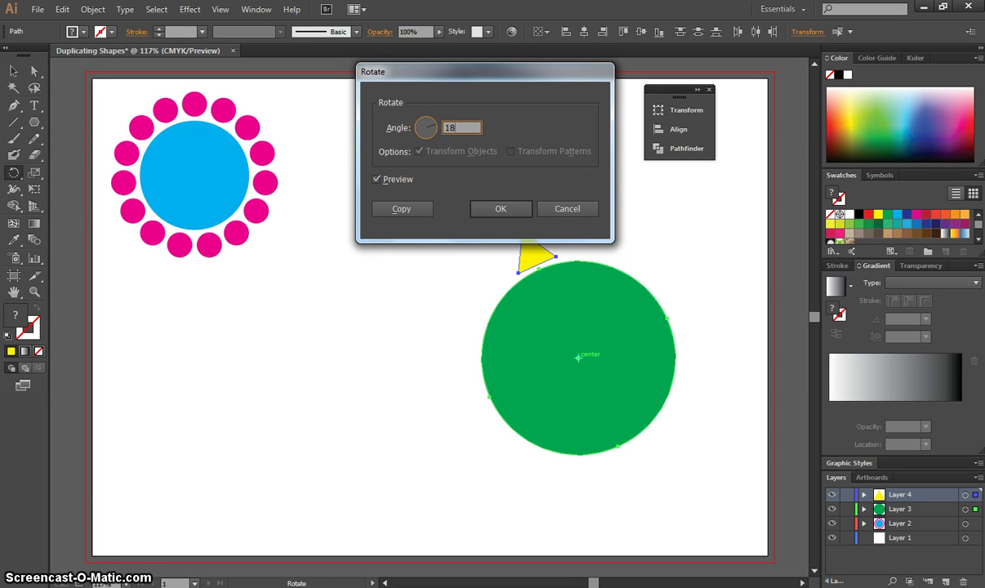
pyautogui.click(493, 100)
pyautogui.moveTo(490, 74); pyautogui.dragTo(405, 48)
pyautogui.click(330, 181)
pyautogui.click(481, 244)
pyautogui.moveTo(565, 257); pyautogui.dragTo(539, 258)
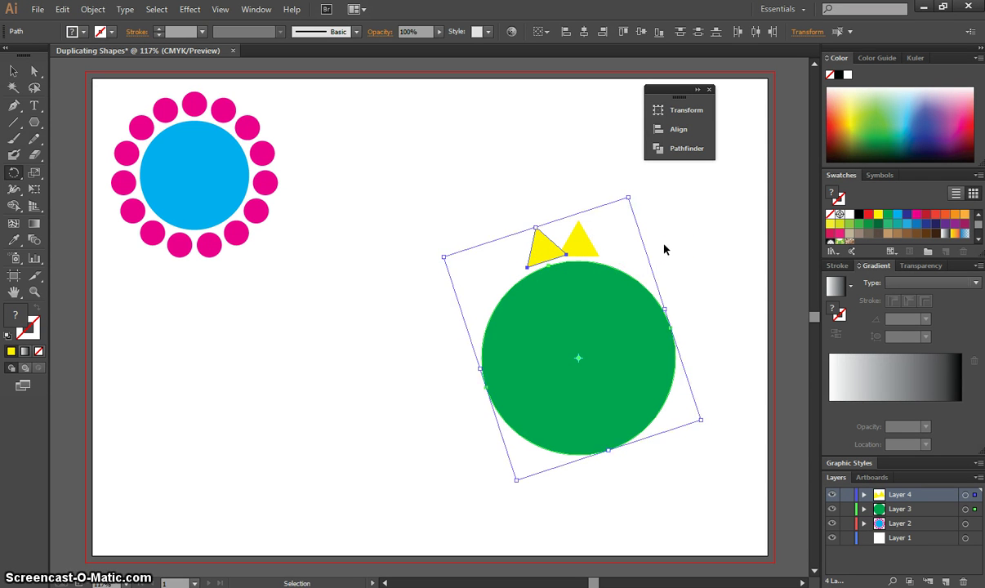
# Step: Repeat the 18° rotated copy with Ctrl+D until triangles ring the circle, then deselect
pyautogui.hotkey('ctrl', 'd')
pyautogui.hotkey('ctrl', 'd')
pyautogui.hotkey('ctrl', 'd')
pyautogui.hotkey('ctrl', 'd')
pyautogui.hotkey('ctrl', 'd')
pyautogui.hotkey('ctrl', 'd')
pyautogui.hotkey('ctrl', 'd')
pyautogui.hotkey('ctrl', 'd')
pyautogui.hotkey('ctrl', 'd')
pyautogui.hotkey('ctrl', 'd')
pyautogui.hotkey('ctrl', 'd')
pyautogui.hotkey('ctrl', 'd')
pyautogui.hotkey('ctrl', 'd')
pyautogui.hotkey('ctrl', 'd')
pyautogui.hotkey('ctrl', 'd')
pyautogui.hotkey('ctrl', 'd')
pyautogui.hotkey('ctrl', 'd')
pyautogui.hotkey('ctrl', 'd')
pyautogui.hotkey('ctrl', 'd')
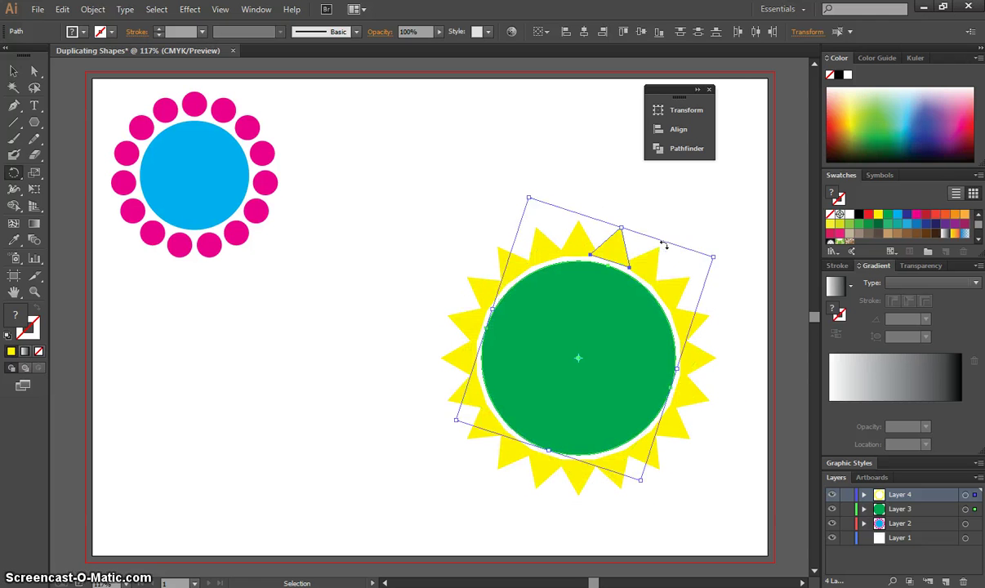
pyautogui.press('r')
pyautogui.click(14, 71)
pyautogui.click(472, 157)
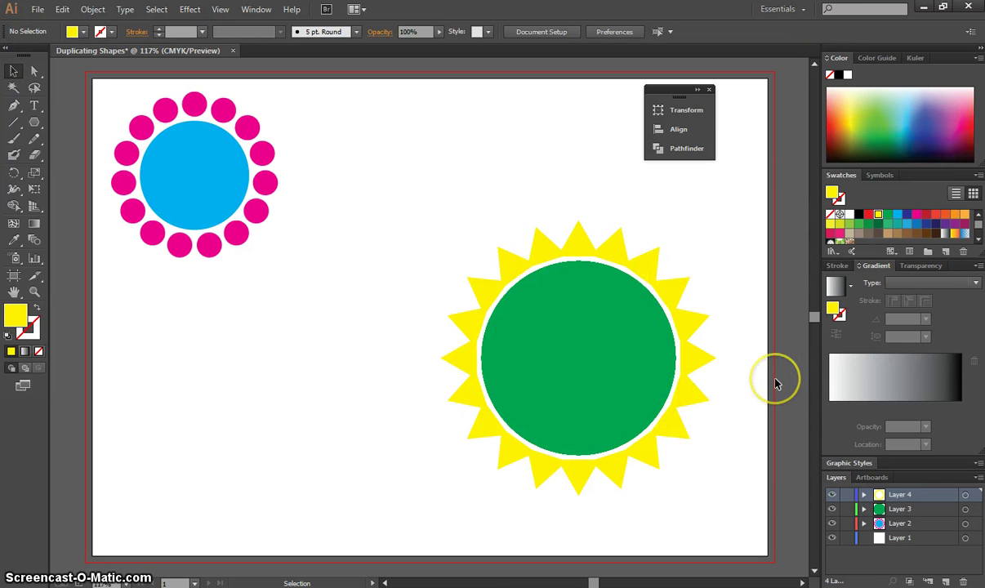
# Step: Merge the green circle and all yellow triangles into one shape with Pathfinder
pyautogui.moveTo(385, 187); pyautogui.dragTo(762, 527)
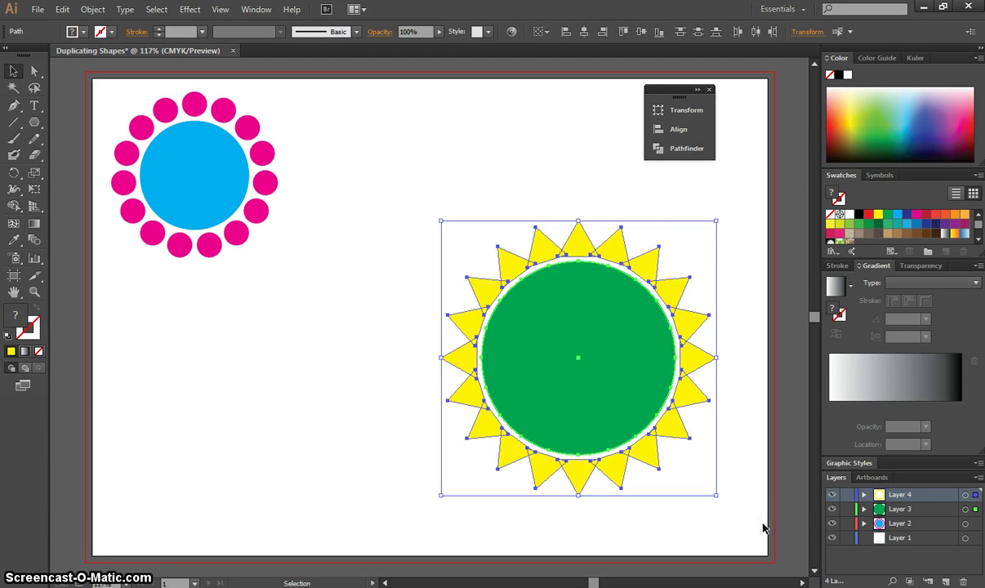
pyautogui.click(675, 152)
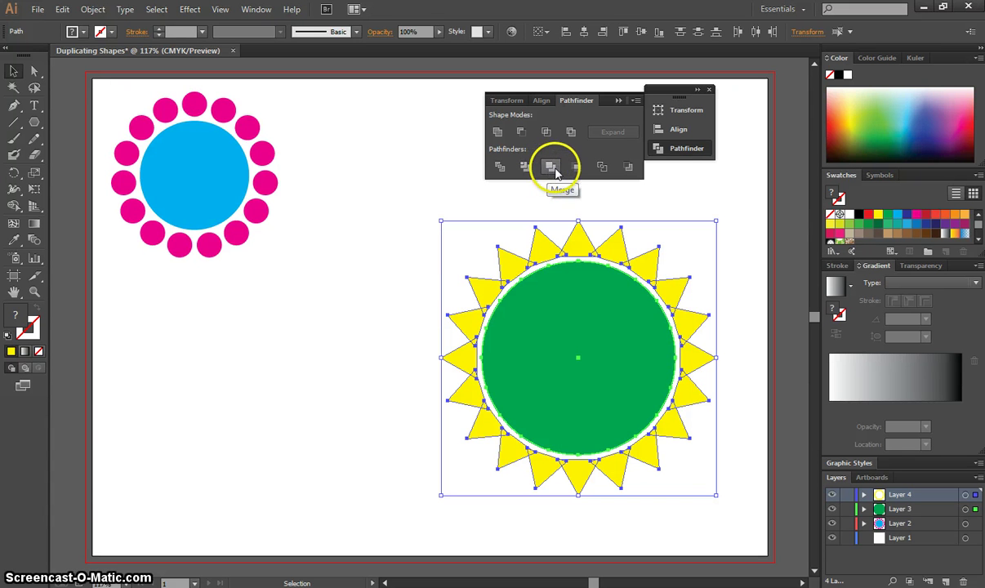
pyautogui.click(552, 167)
# Step: Shift the merged sun slightly right and close the Pathfinder panel
pyautogui.click(436, 194)
pyautogui.moveTo(589, 321); pyautogui.dragTo(619, 332)
pyautogui.click(708, 88)
# Step: Nudge the sun up-left and scale up the pink-and-blue flower
pyautogui.click(666, 259)
pyautogui.moveTo(666, 259); pyautogui.dragTo(629, 238)
pyautogui.click(242, 204)
pyautogui.moveTo(280, 250); pyautogui.dragTo(359, 345)
pyautogui.click(278, 284)
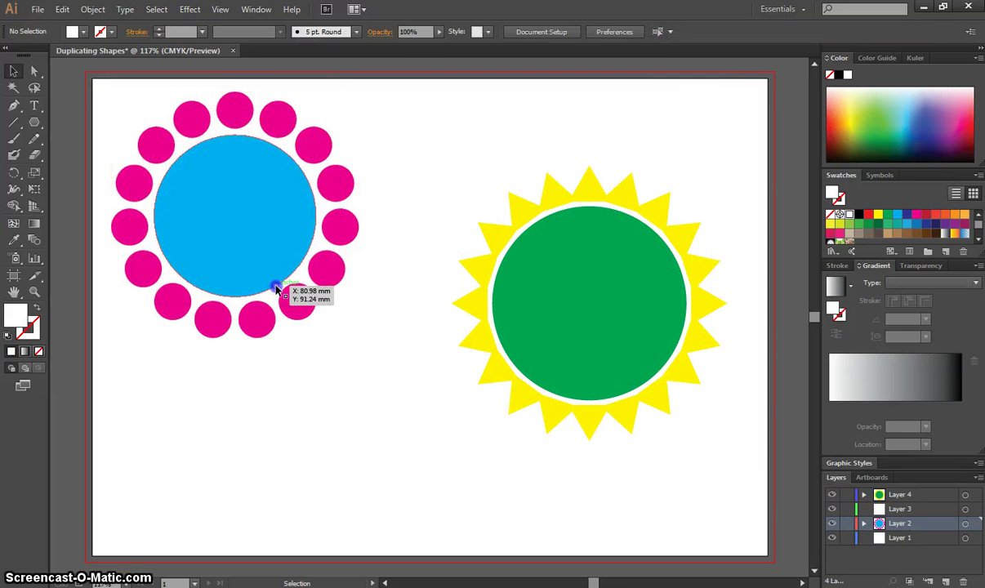
# Step: Move the enlarged flower down and right so it sits beside the sun
pyautogui.moveTo(294, 242); pyautogui.dragTo(351, 331)
pyautogui.click(404, 149)
pyautogui.moveTo(545, 148); pyautogui.dragTo(544, 162)
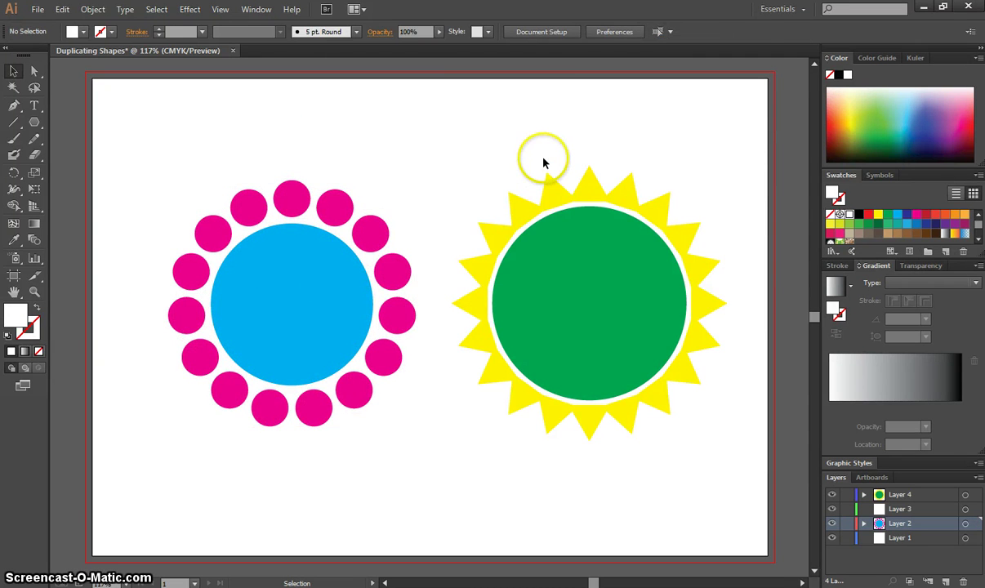